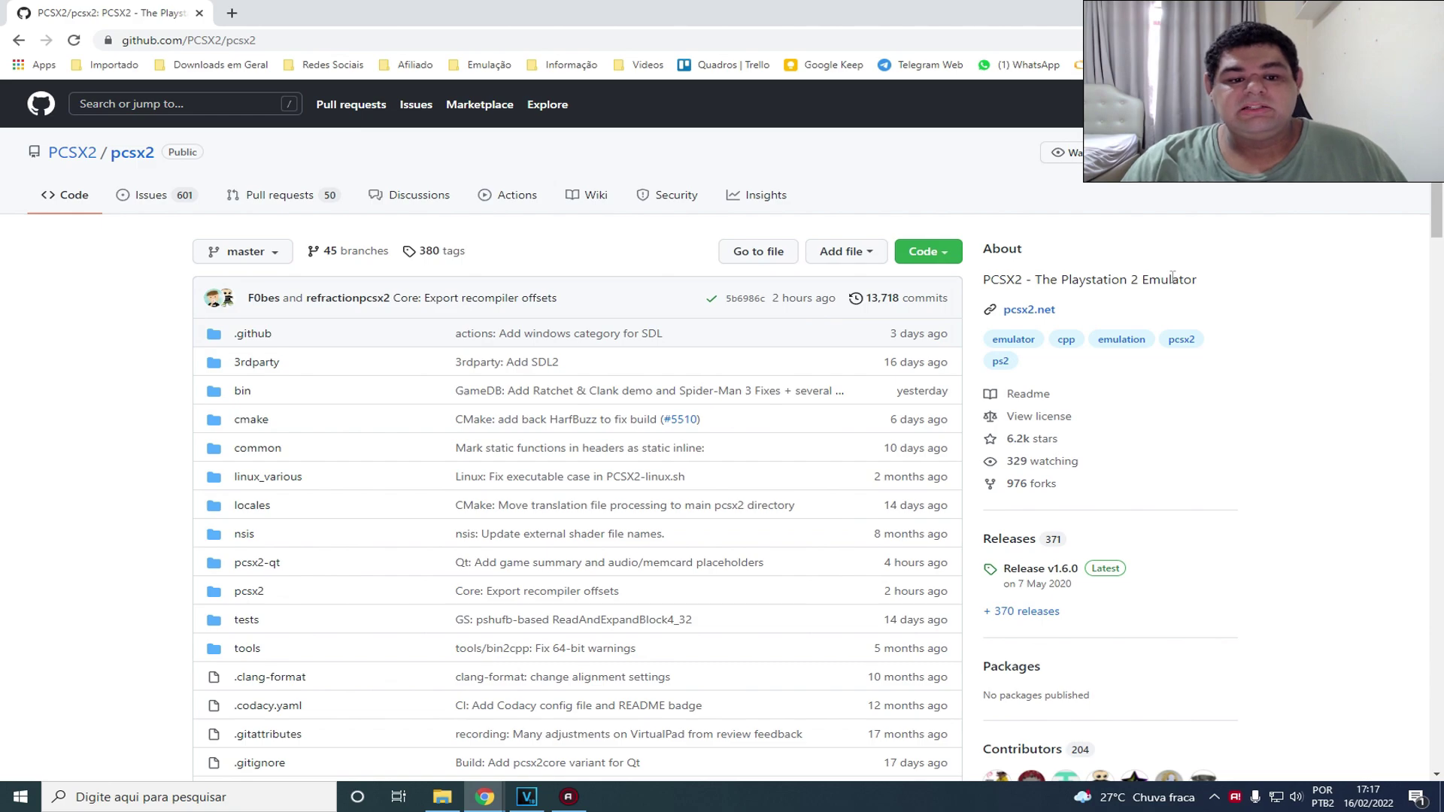
Open the newest Windows Builds workflow run in the PCSX2 repository's Actions and look through its build artifacts.
{"action": "left_click", "coordinate": [504, 197]}
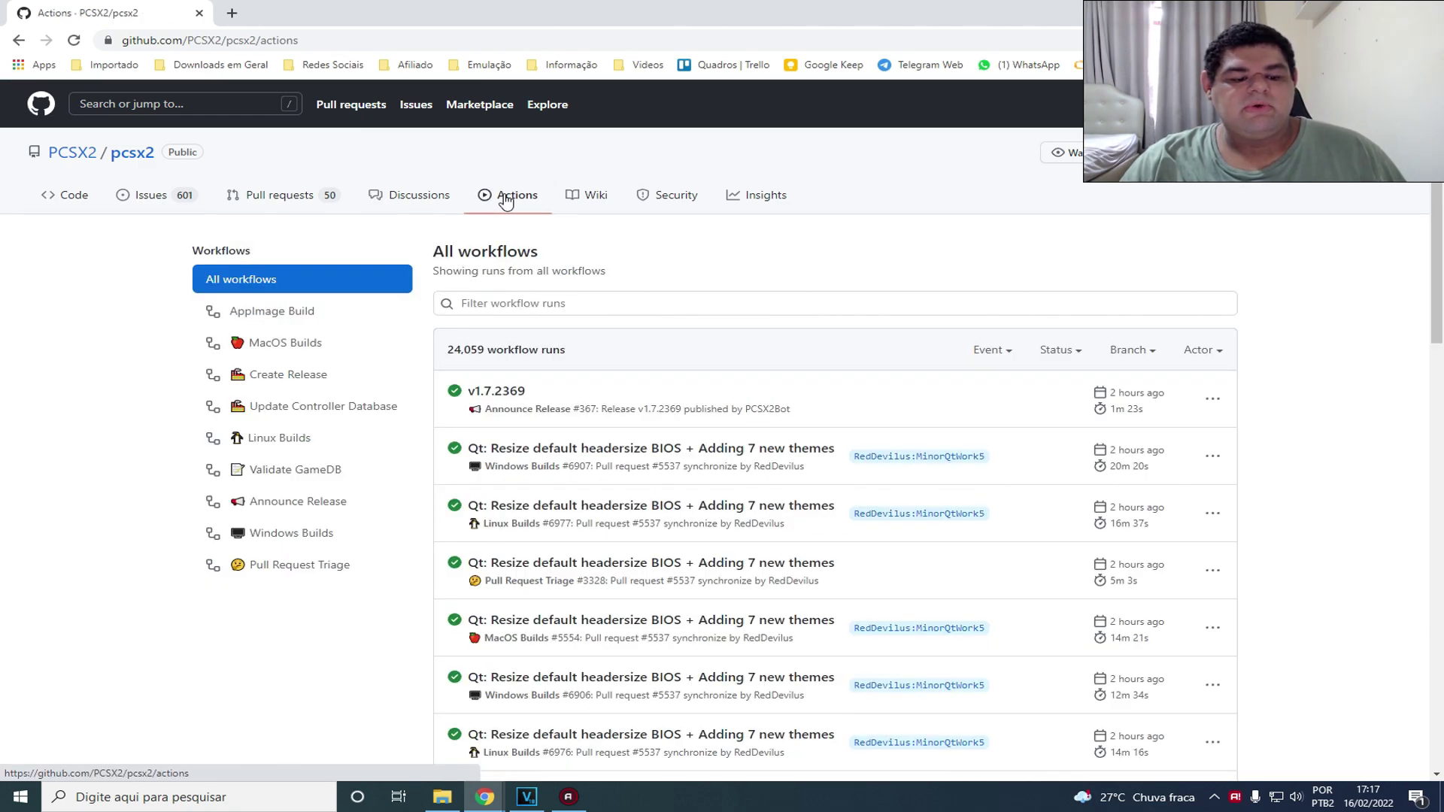
{"action": "left_click", "coordinate": [313, 538]}
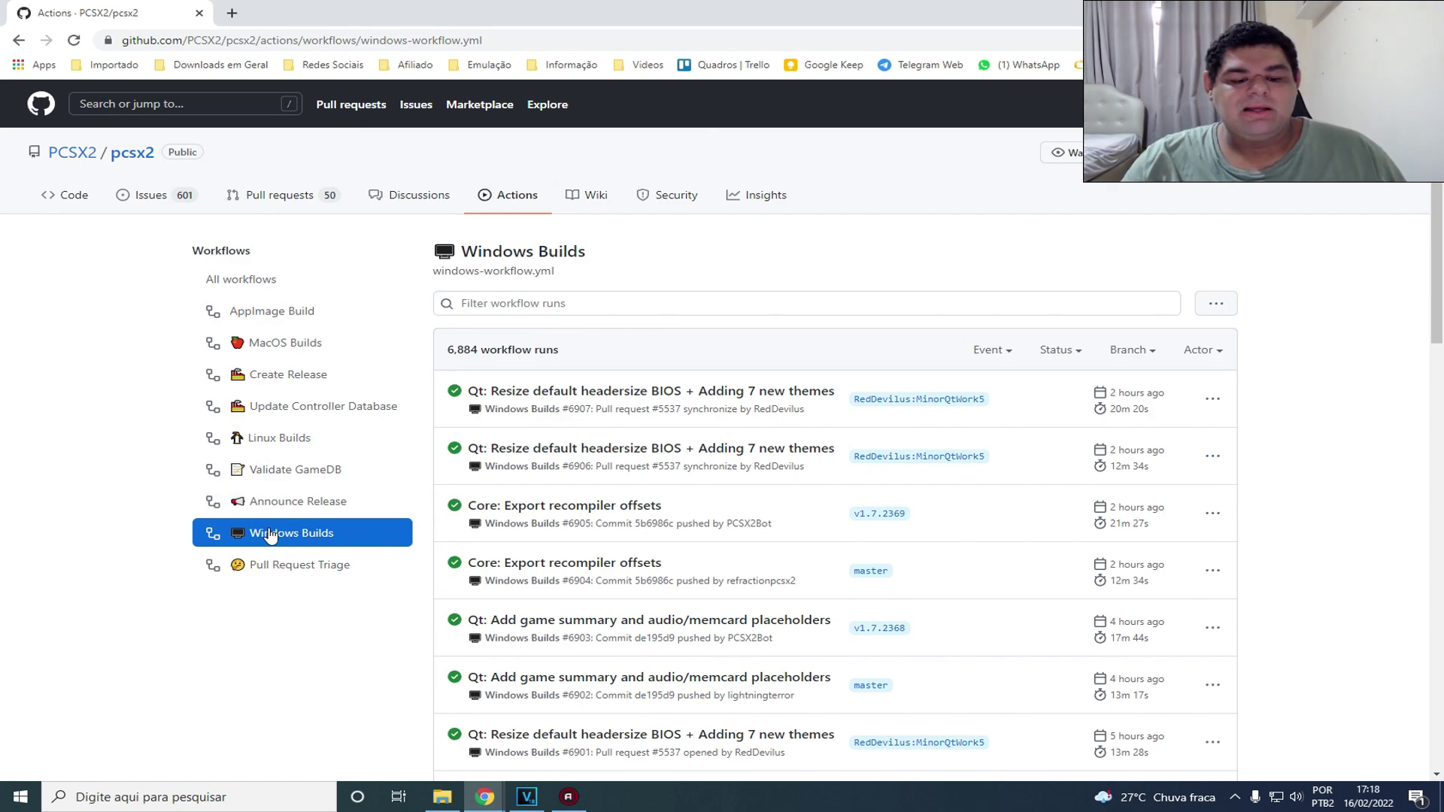
{"action": "mouse_move", "coordinate": [766, 531]}
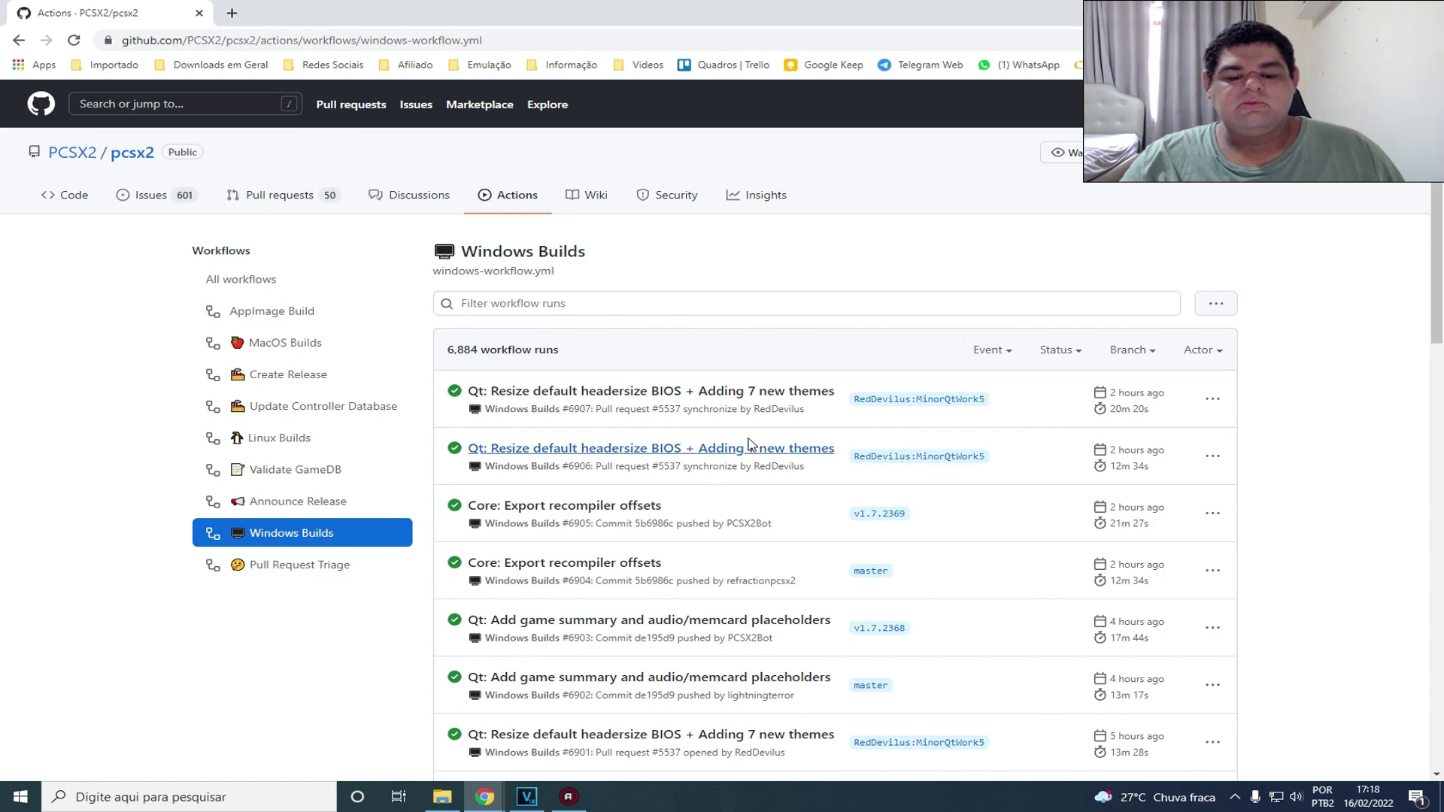
{"action": "left_click", "coordinate": [749, 392]}
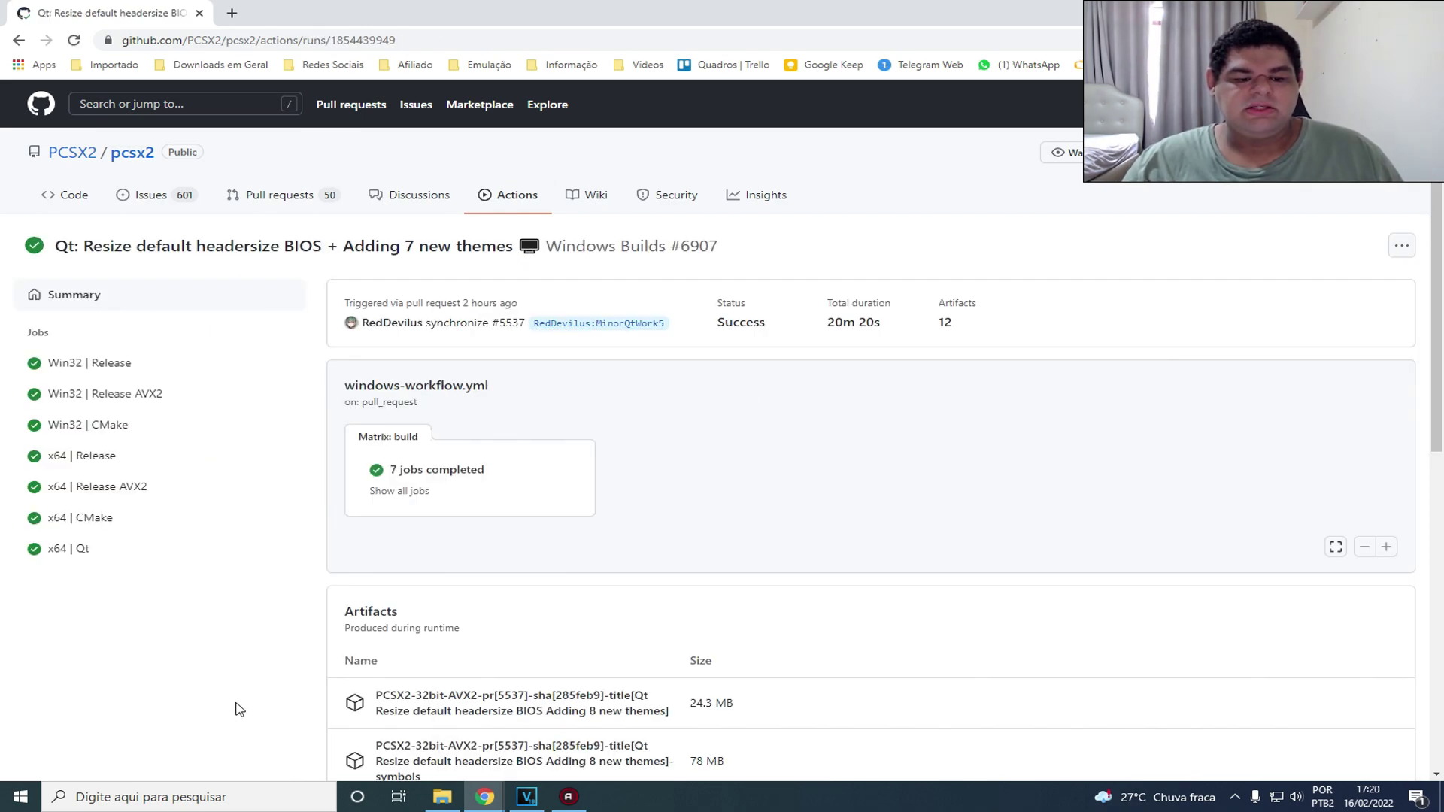
{"action": "scroll", "coordinate": [280, 650], "scroll_direction": "down", "scroll_amount": 8}
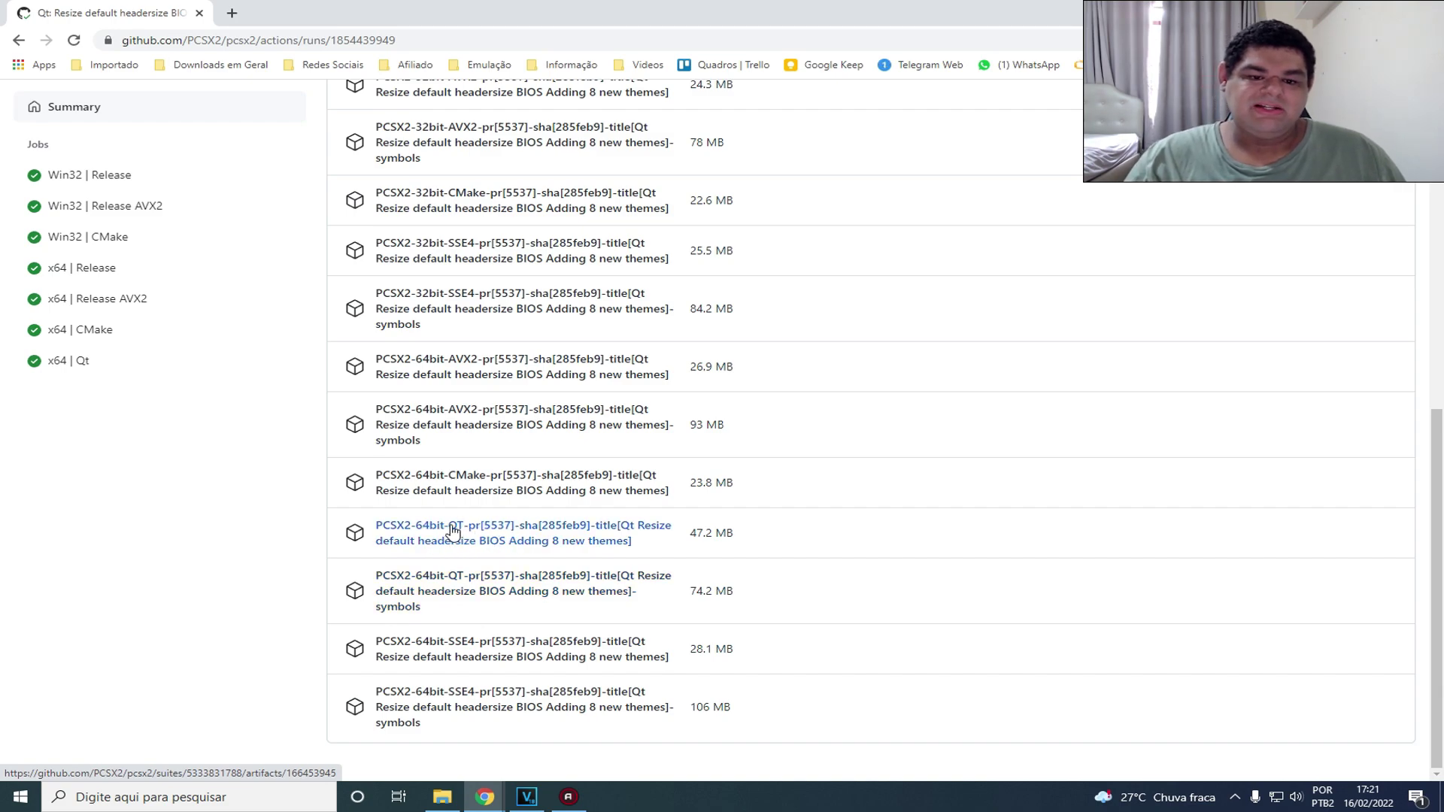
Switch to File Explorer and launch pcsx2-qtx64-avx2.exe from the pcsx2 qt folder, moving the emulator window aside.
{"action": "left_click", "coordinate": [445, 796]}
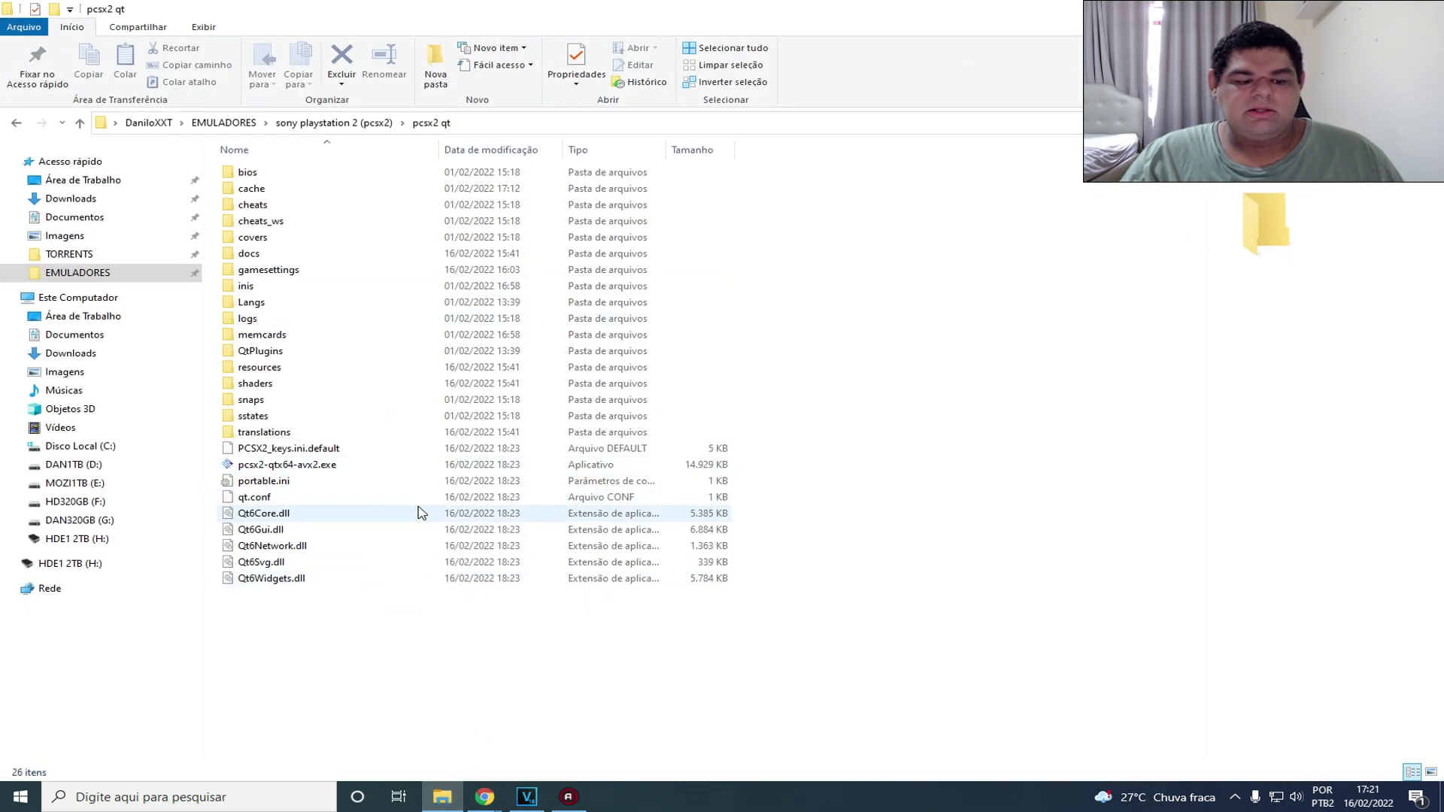
{"action": "left_click", "coordinate": [396, 466]}
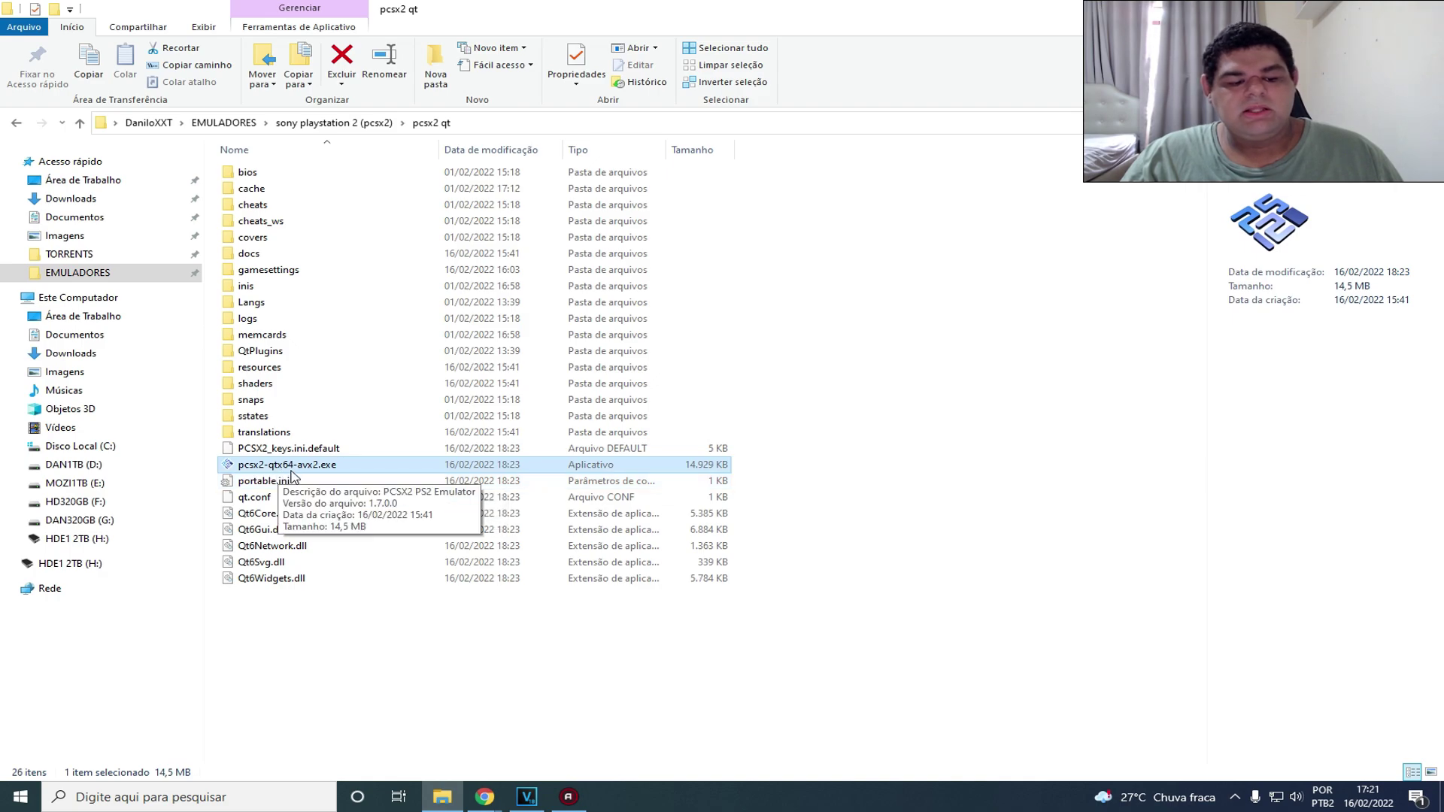
{"action": "double_click", "coordinate": [373, 470]}
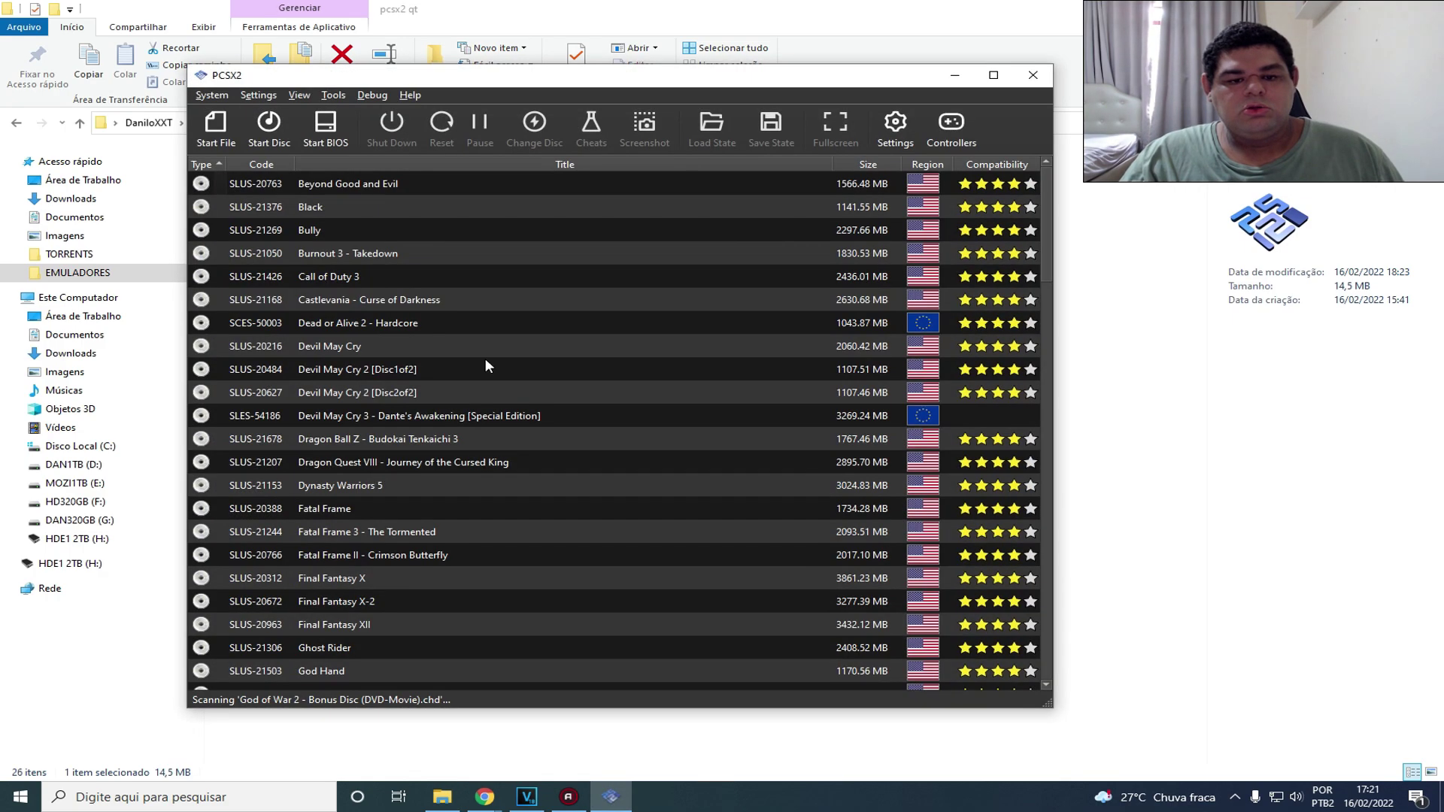
{"action": "left_click_drag", "start_coordinate": [584, 90], "coordinate": [708, 89]}
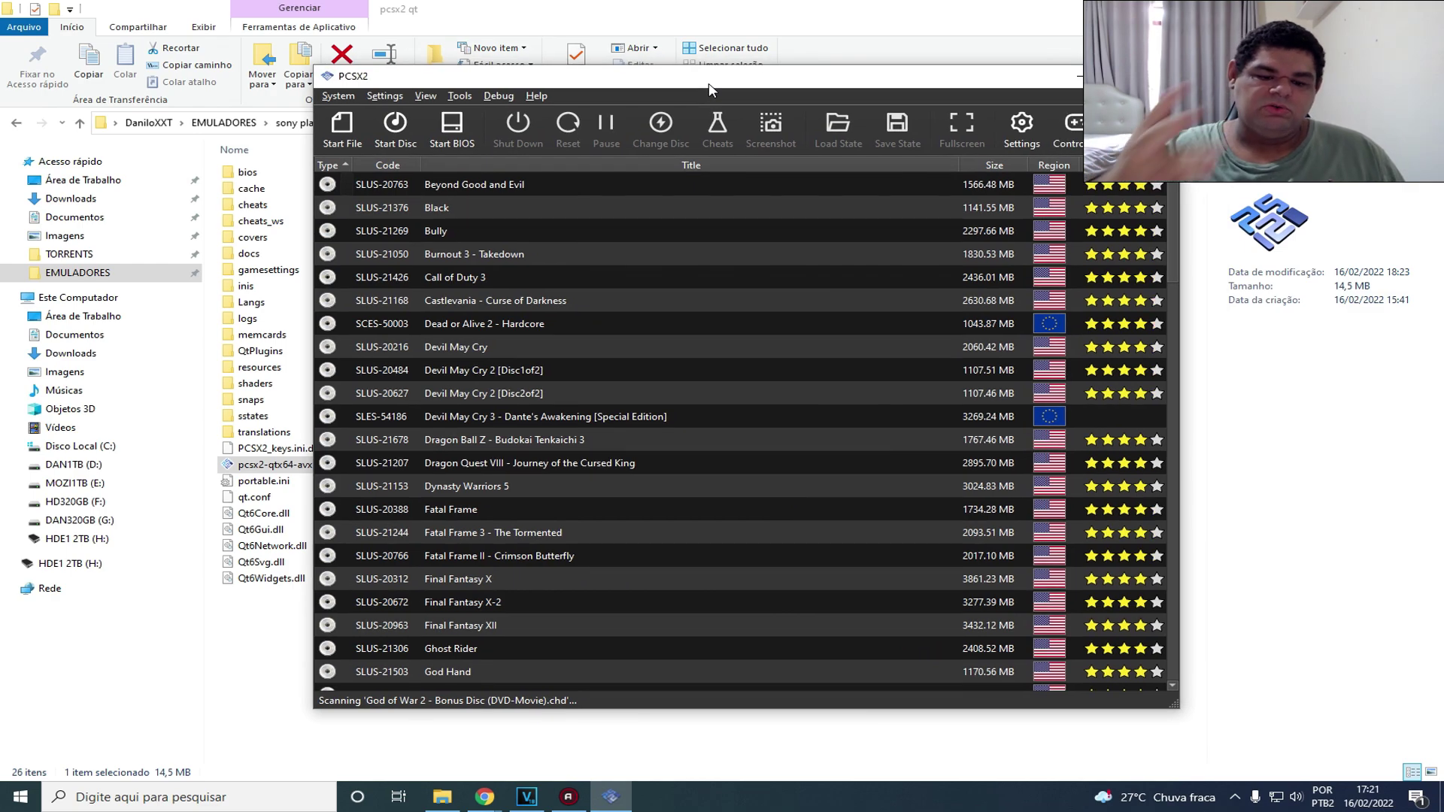
Look inside the bios folder of pcsx2 qt, return to its parent, and minimize the File Explorer and browser windows.
{"action": "left_click", "coordinate": [721, 7]}
{"action": "double_click", "coordinate": [263, 173]}
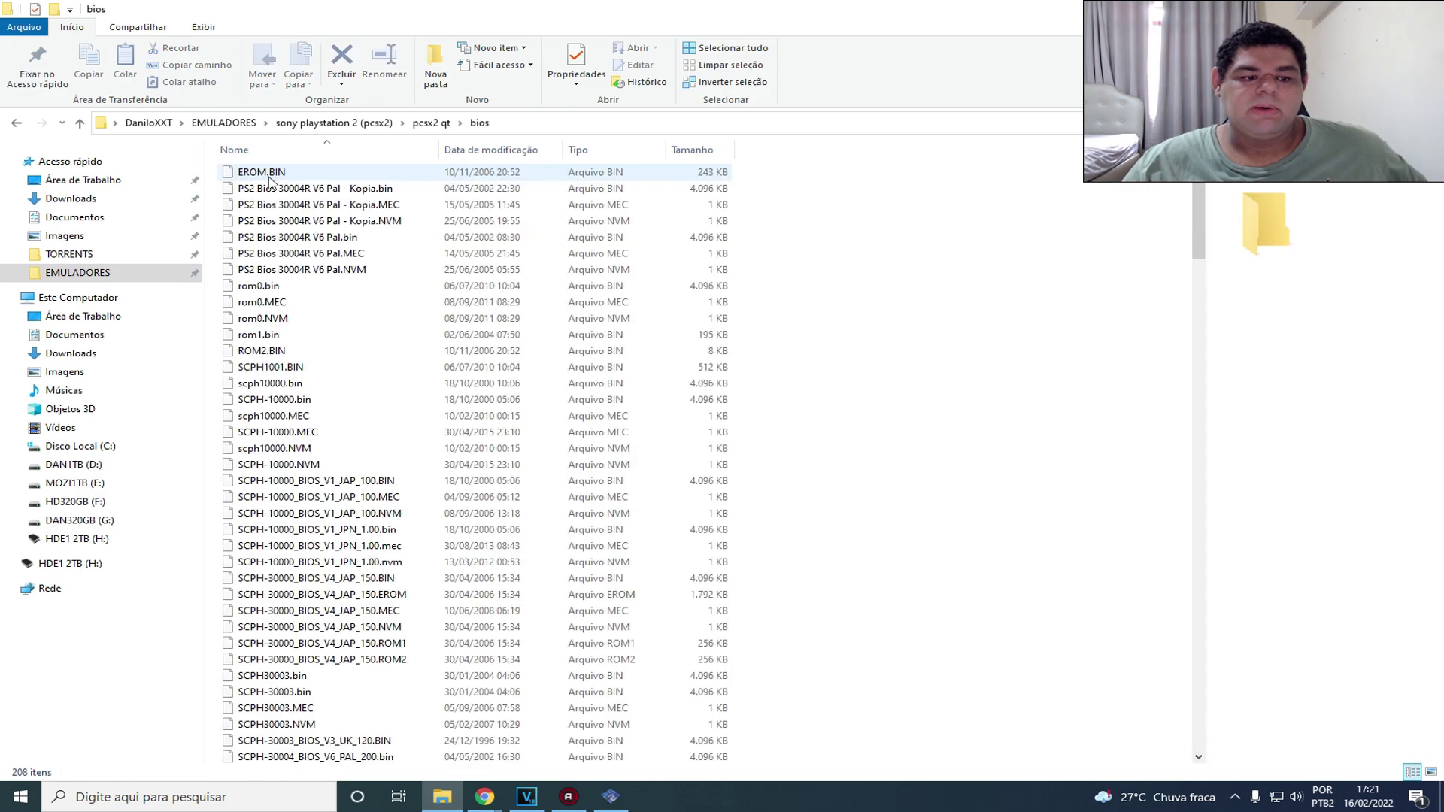
{"action": "left_click", "coordinate": [15, 123]}
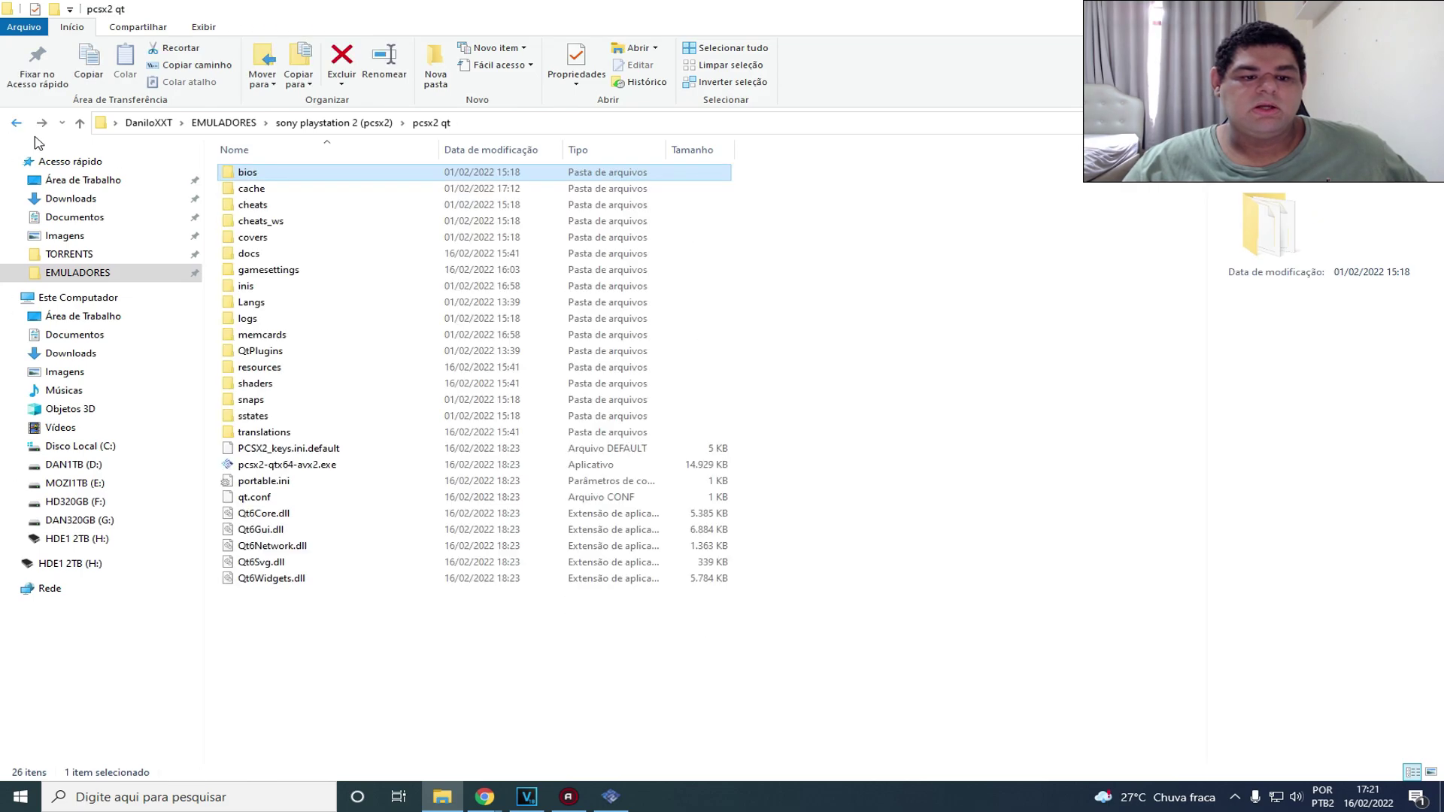
{"action": "left_click", "coordinate": [1346, 9]}
{"action": "left_click", "coordinate": [1345, 9]}
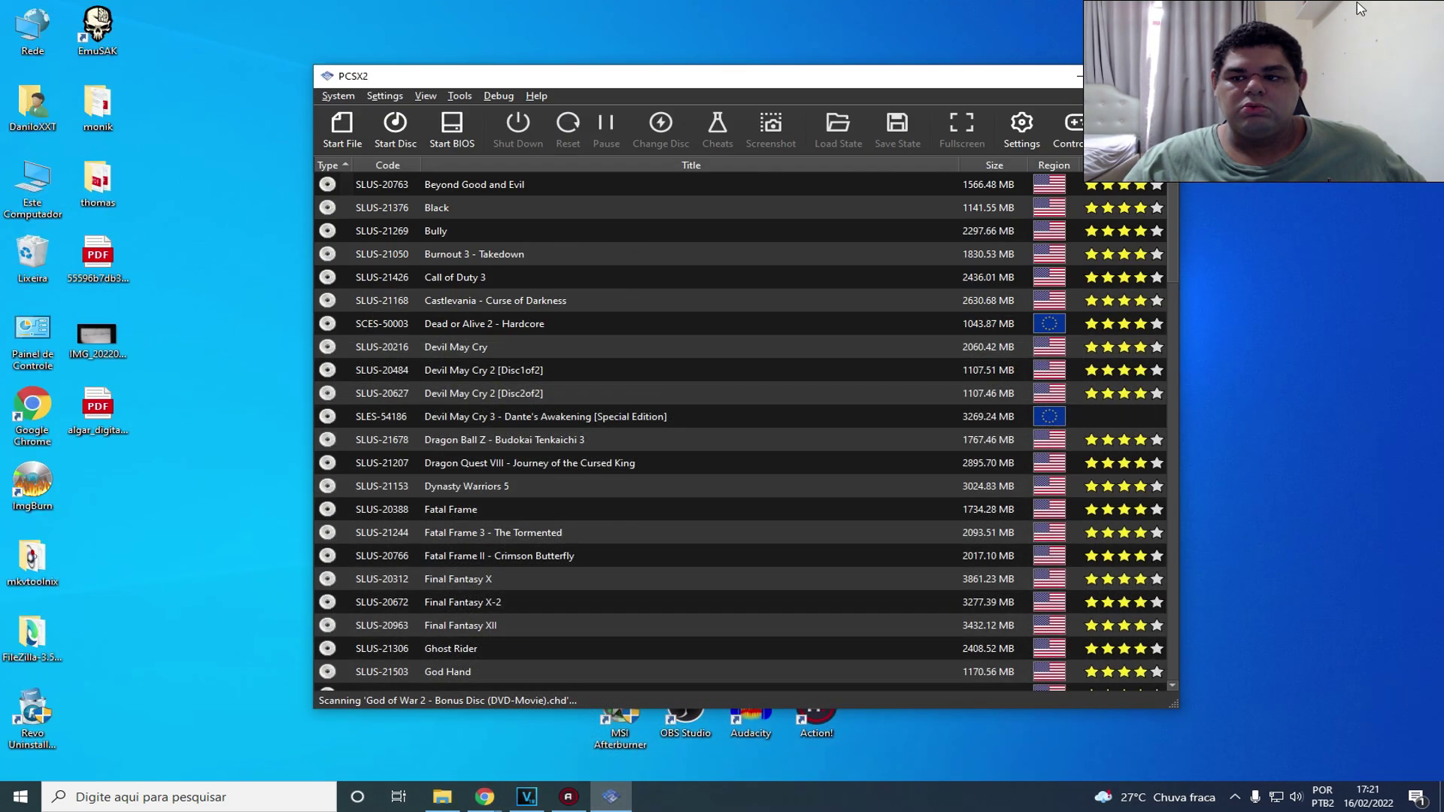
{"action": "left_click_drag", "start_coordinate": [693, 83], "coordinate": [662, 84]}
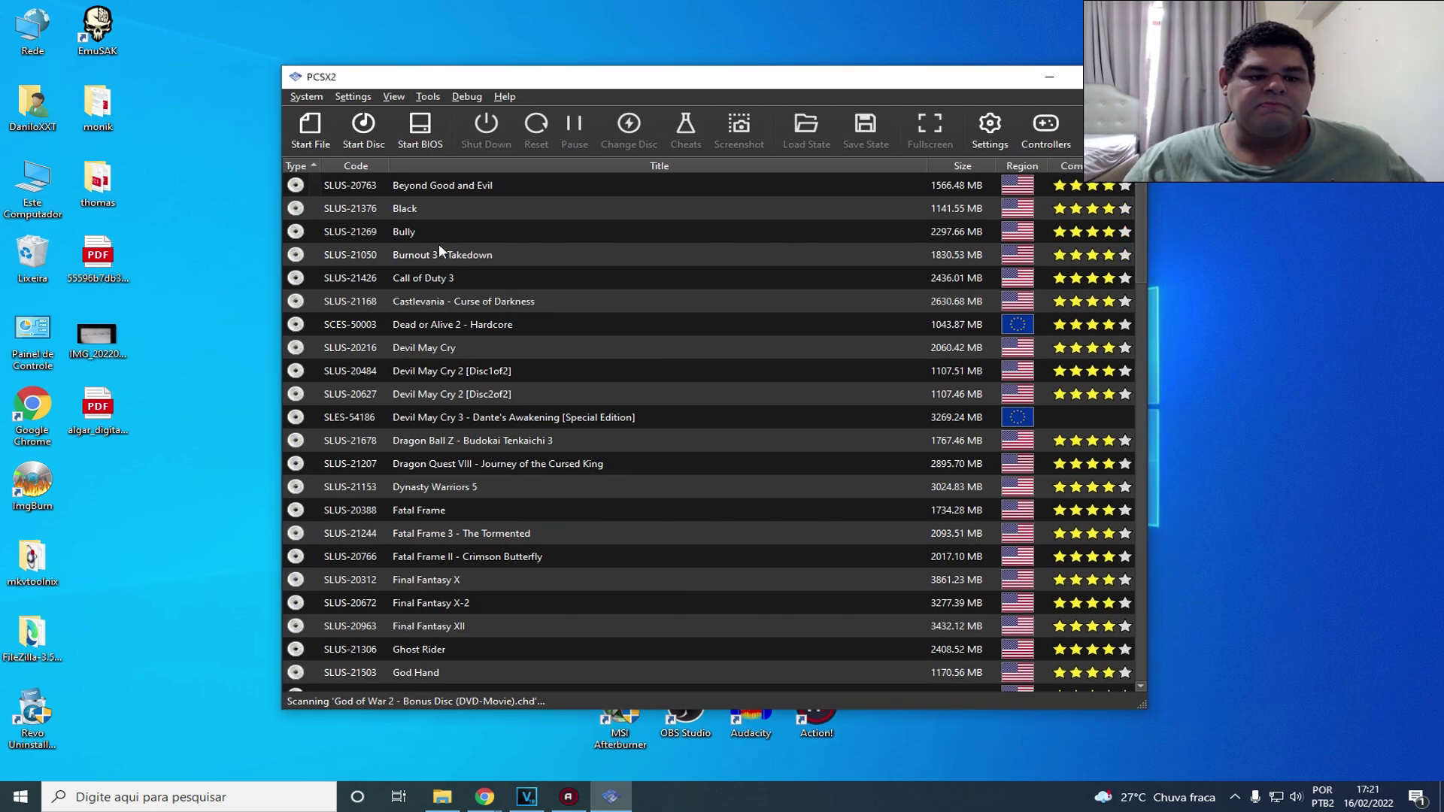
Open the properties of the game Black and review its summary, emulation, system, game fix, graphics, audio and memory card pages.
{"action": "right_click", "coordinate": [461, 217]}
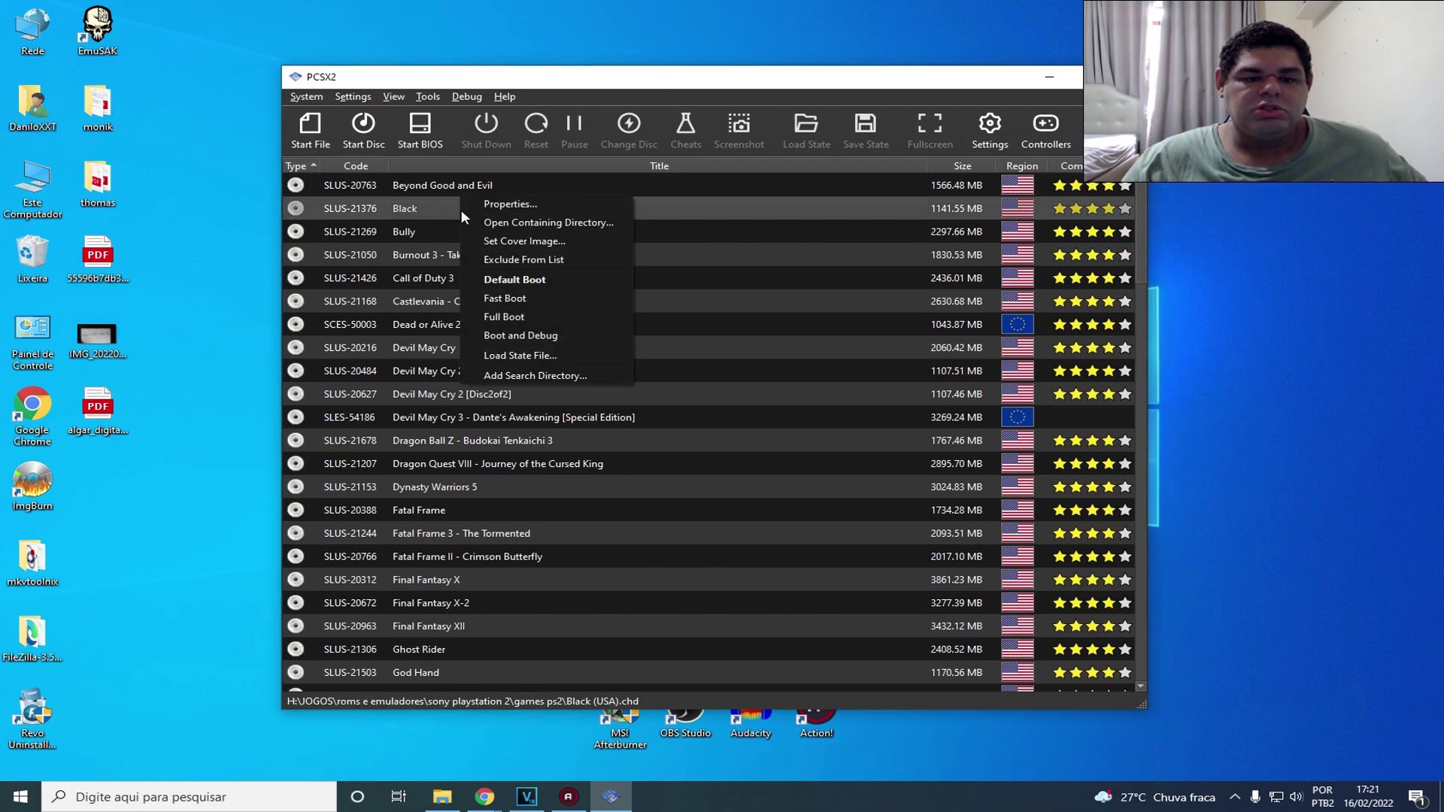
{"action": "left_click", "coordinate": [513, 205]}
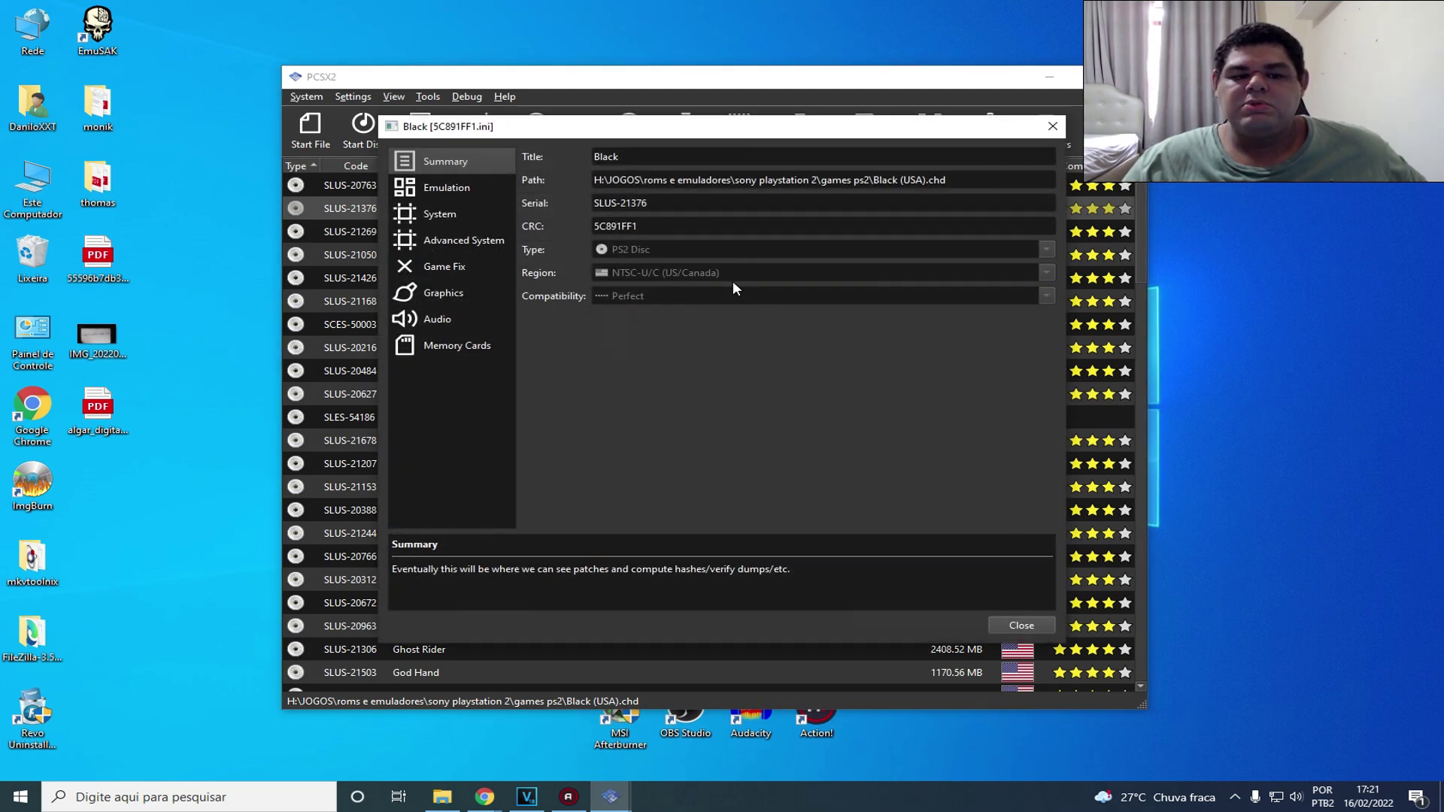
{"action": "left_click", "coordinate": [474, 193]}
{"action": "left_click", "coordinate": [461, 211]}
{"action": "left_click", "coordinate": [458, 240]}
{"action": "left_click", "coordinate": [454, 267]}
{"action": "left_click", "coordinate": [452, 294]}
{"action": "left_click", "coordinate": [445, 318]}
{"action": "left_click", "coordinate": [449, 347]}
{"action": "left_click", "coordinate": [455, 319]}
{"action": "left_click", "coordinate": [460, 293]}
{"action": "left_click", "coordinate": [468, 163]}
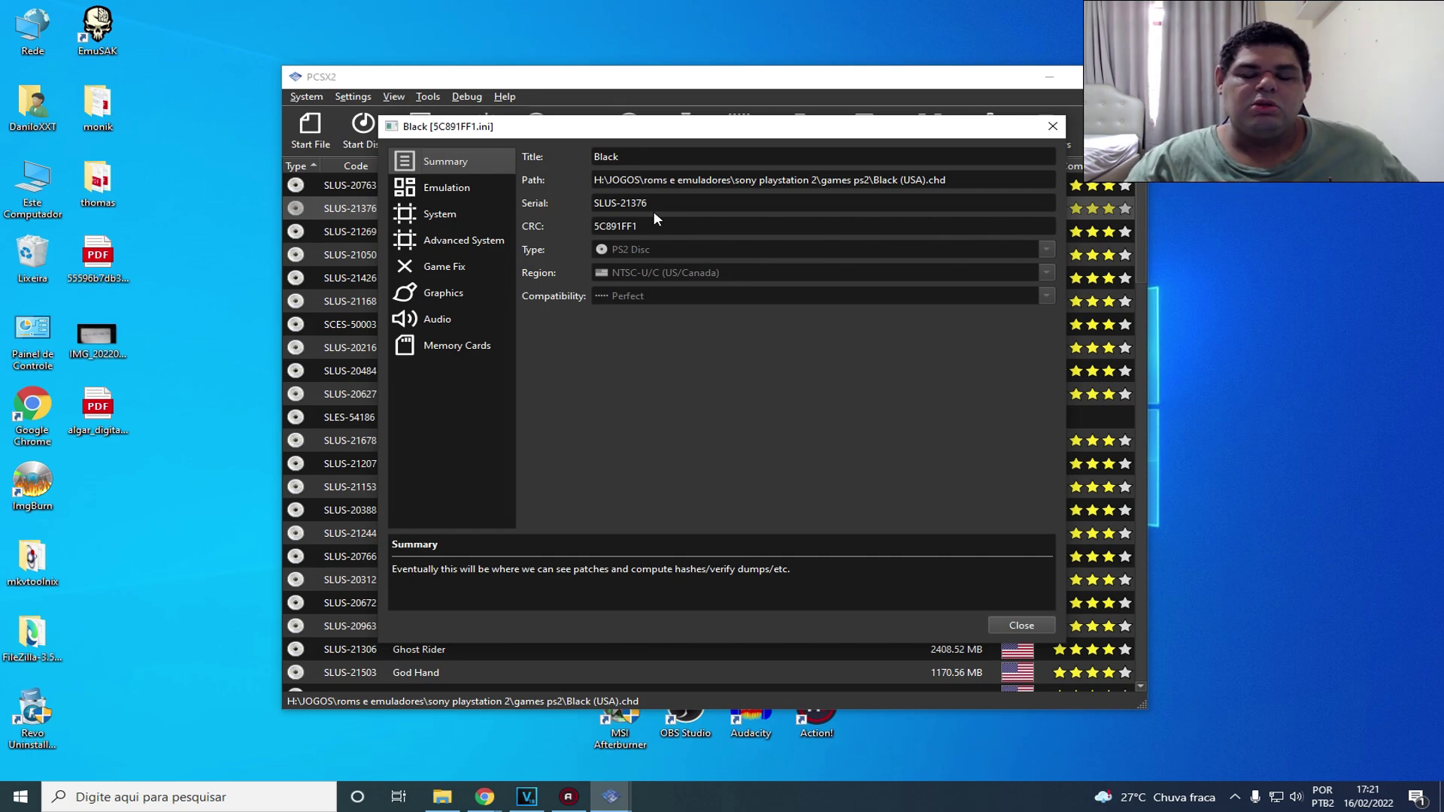
{"action": "left_click", "coordinate": [465, 319]}
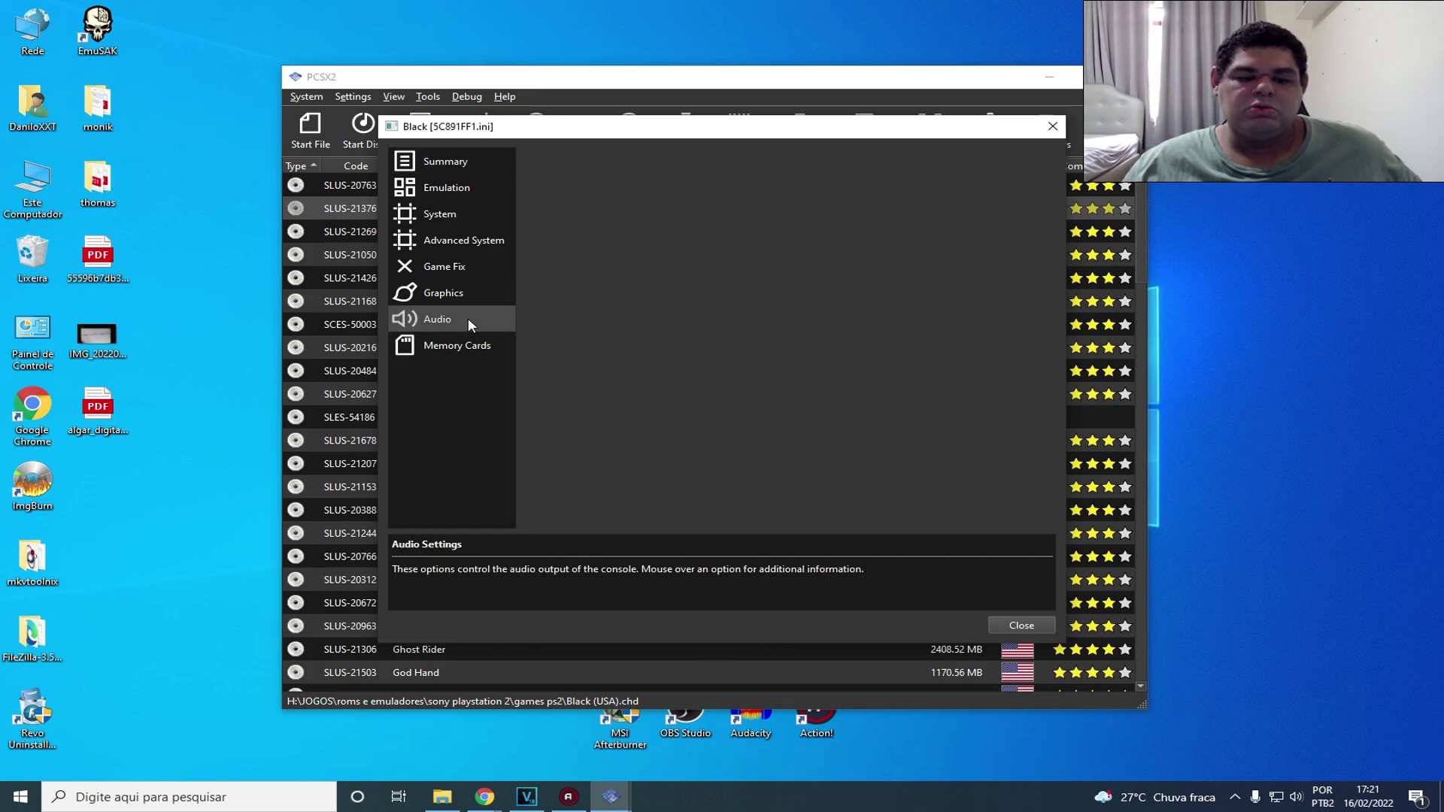
Set the renderer in Black's graphics properties to Direct3D 11.
{"action": "left_click", "coordinate": [464, 297]}
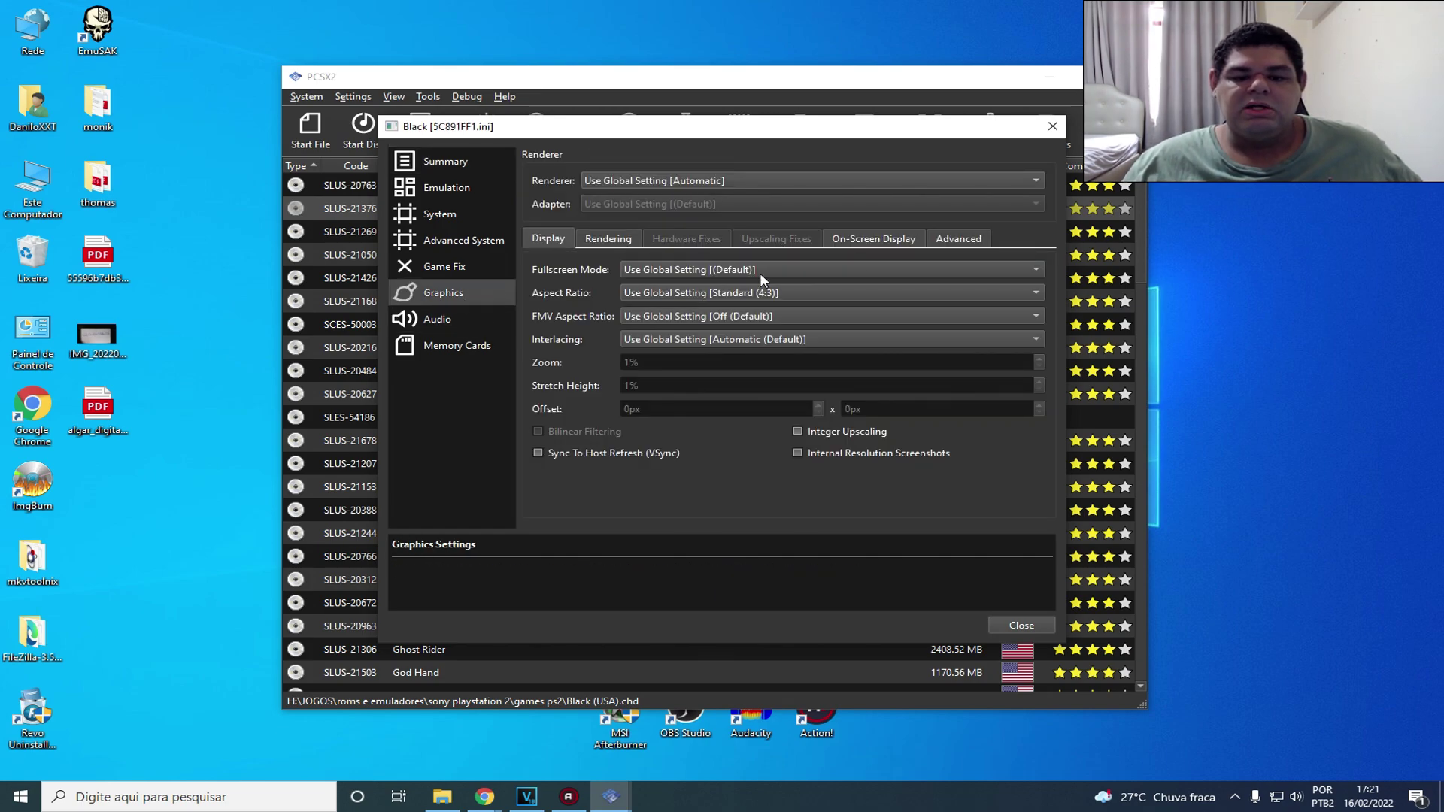
{"action": "left_click", "coordinate": [689, 182]}
{"action": "left_click", "coordinate": [679, 217]}
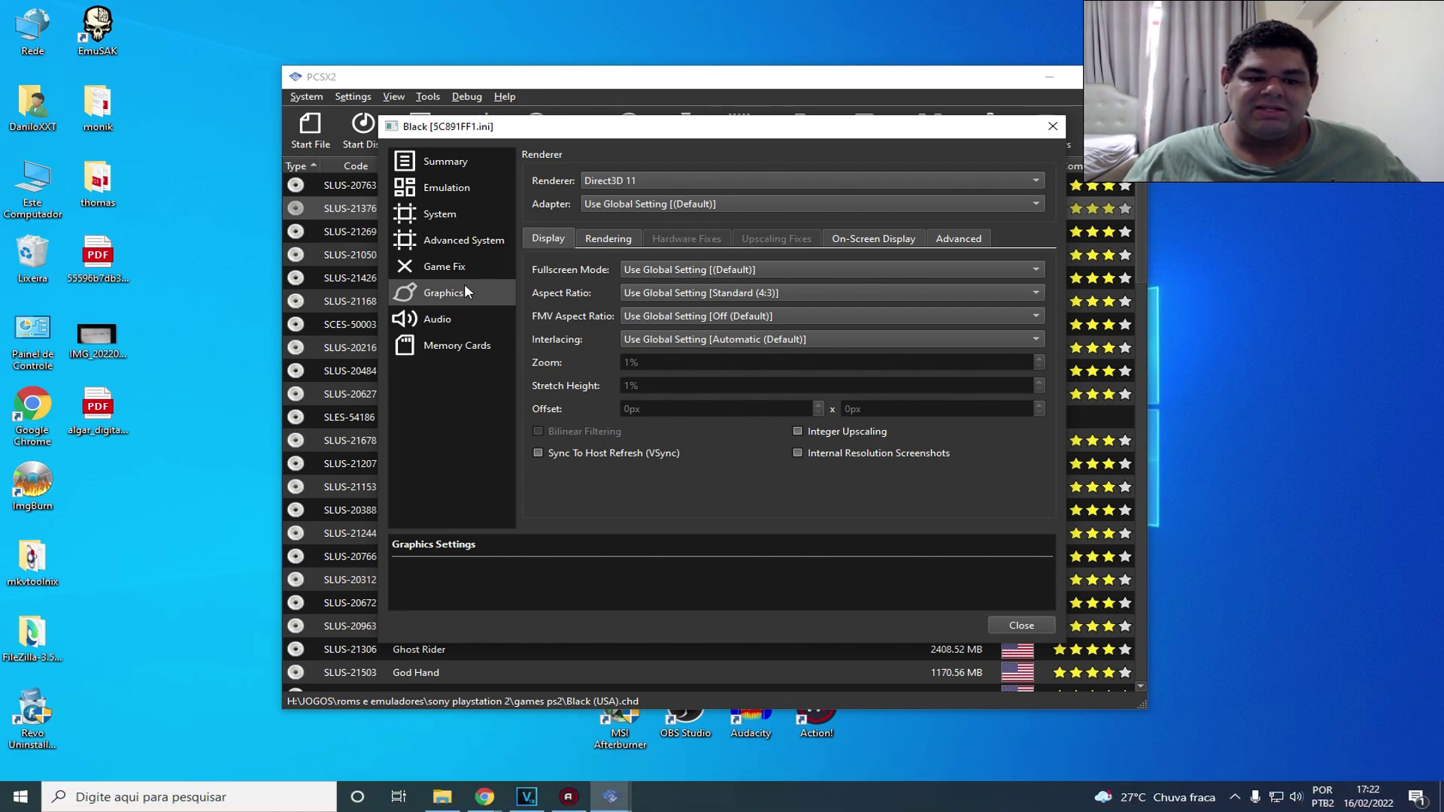
Review Black's audio, memory card, graphics, system and summary properties, closing the properties window at the end.
{"action": "left_click", "coordinate": [447, 319]}
{"action": "left_click", "coordinate": [455, 346]}
{"action": "left_click", "coordinate": [447, 322]}
{"action": "left_click", "coordinate": [455, 345]}
{"action": "left_click", "coordinate": [460, 303]}
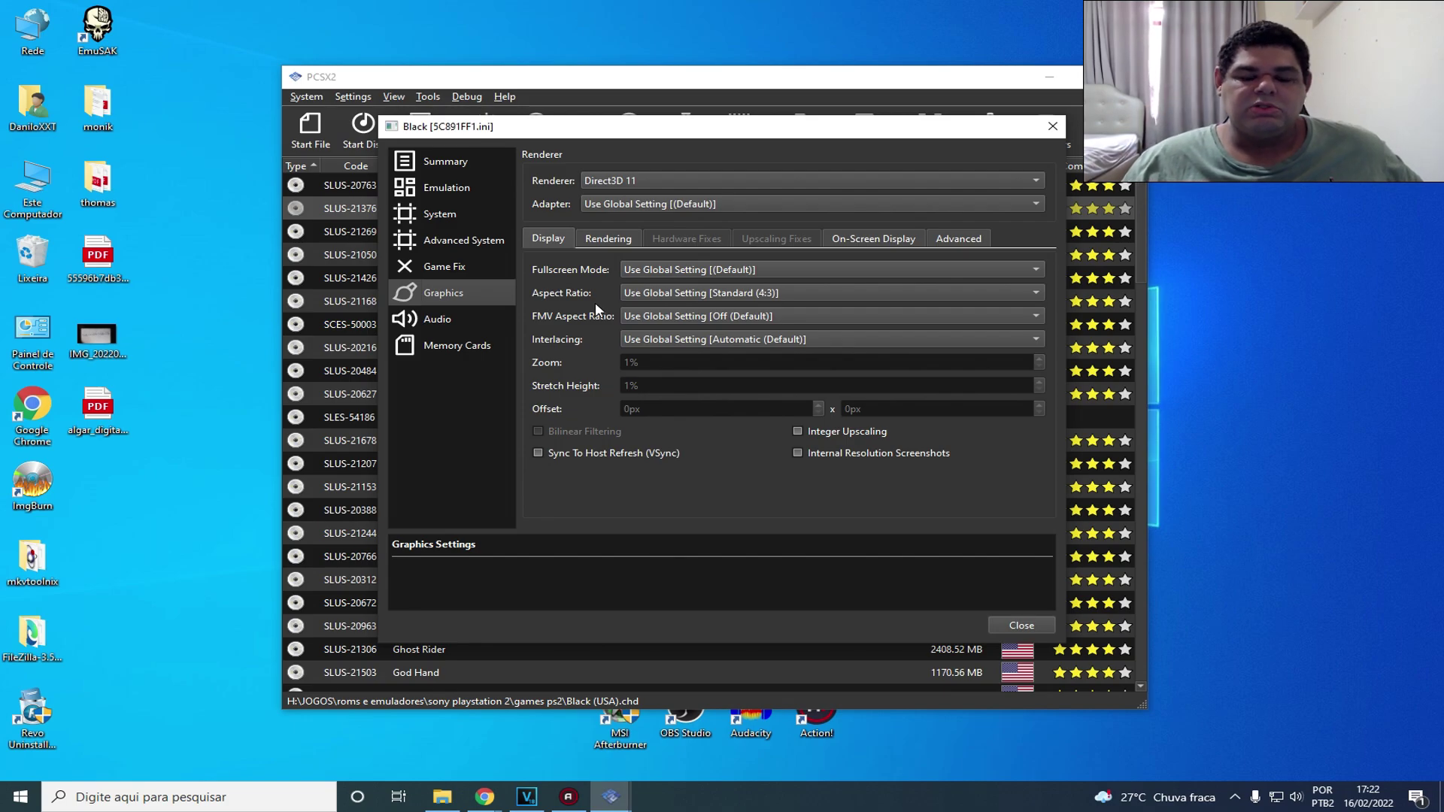
{"action": "left_click", "coordinate": [483, 242]}
{"action": "left_click", "coordinate": [479, 215]}
{"action": "left_click", "coordinate": [480, 164]}
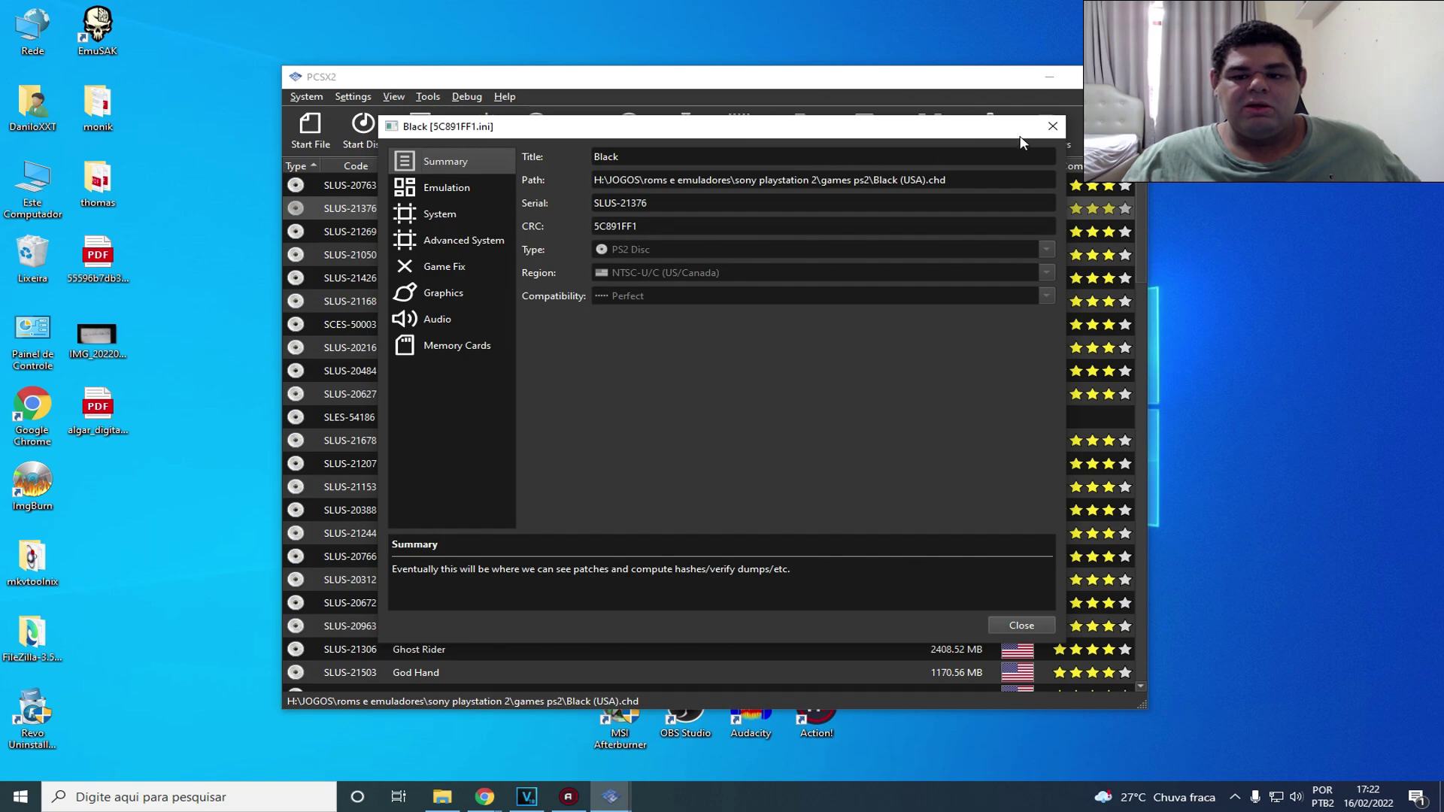
{"action": "left_click", "coordinate": [1051, 127]}
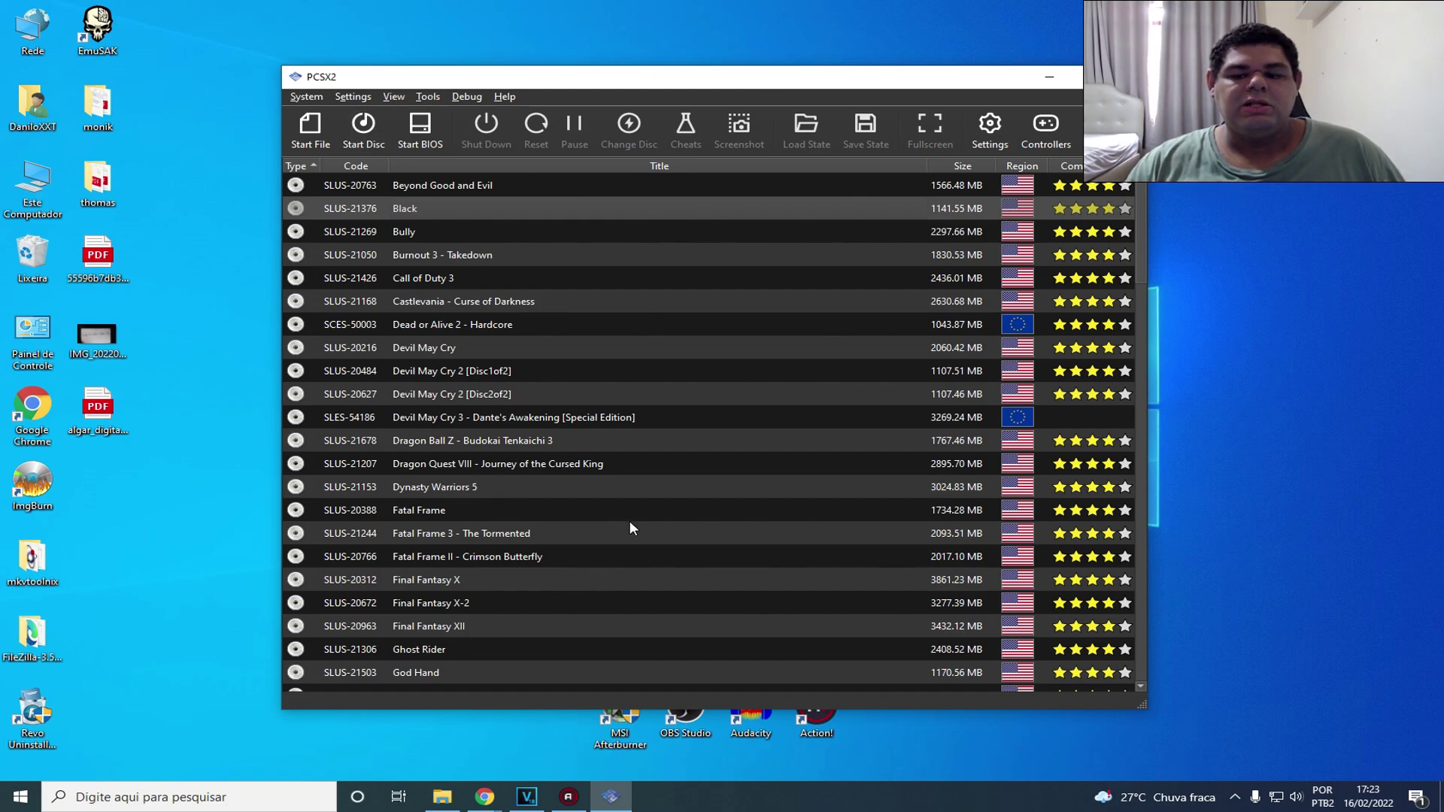
Switch the game list to Game Grid and set 11.jpg from the gravacoes folder as Black's cover image.
{"action": "left_click", "coordinate": [394, 97]}
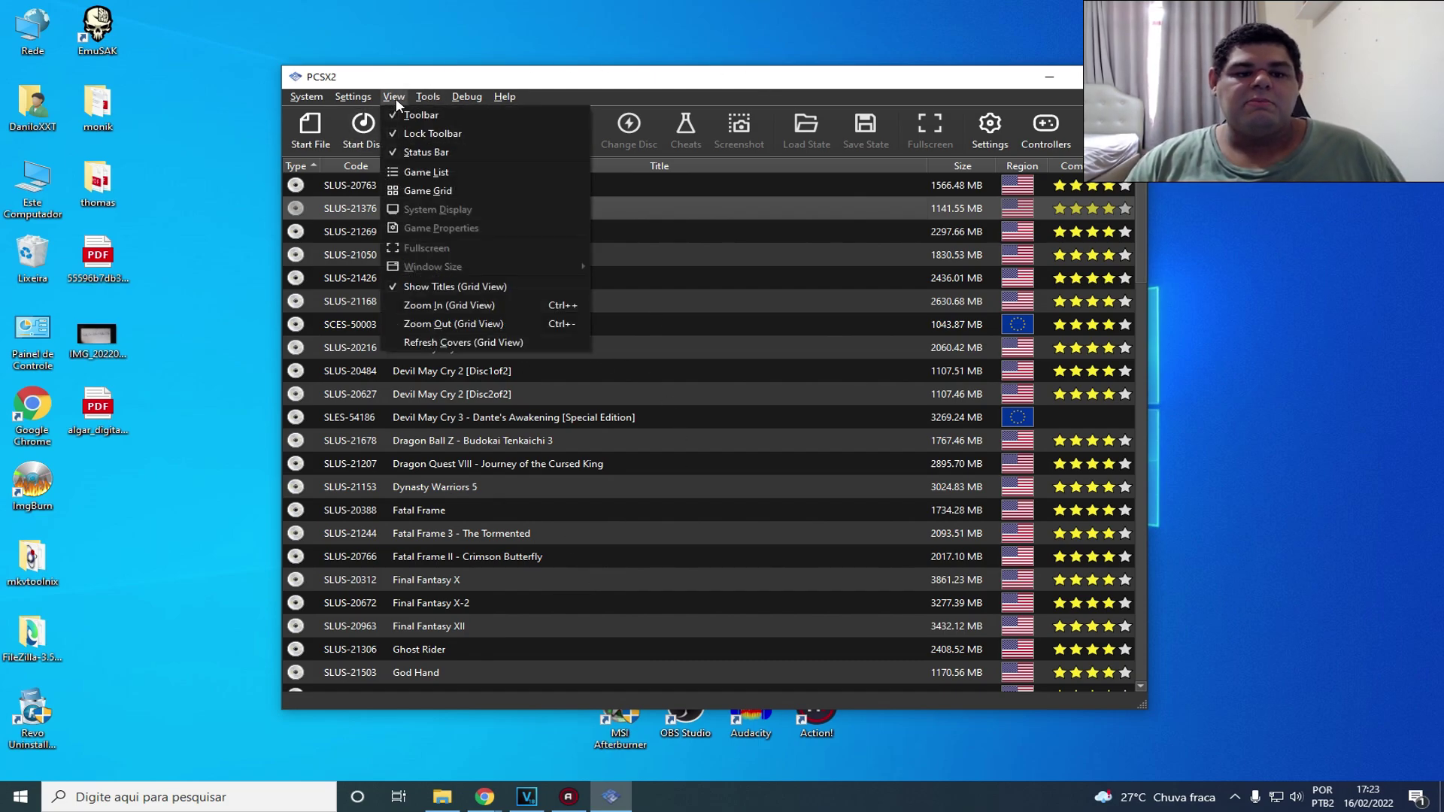
{"action": "left_click", "coordinate": [421, 190]}
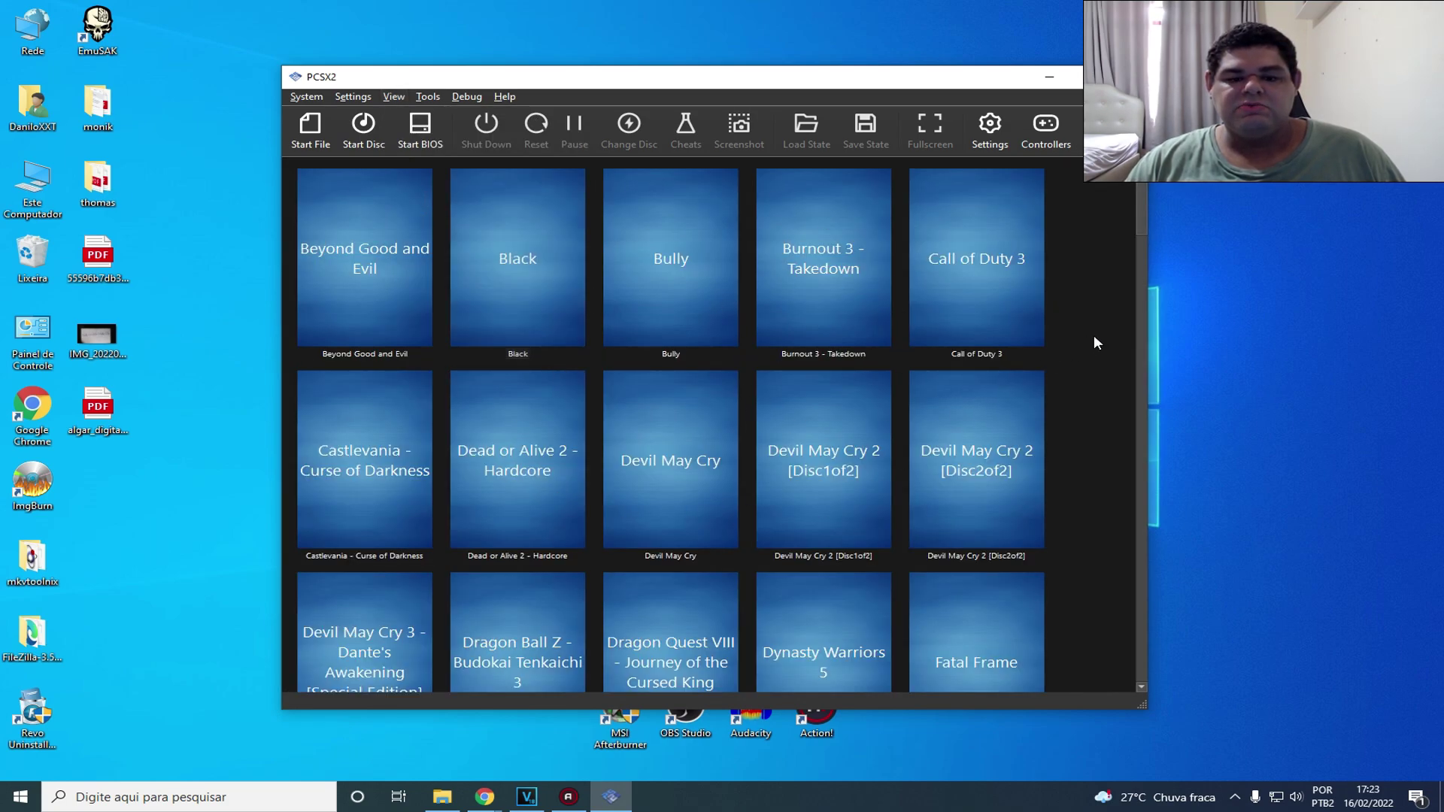
{"action": "right_click", "coordinate": [509, 223]}
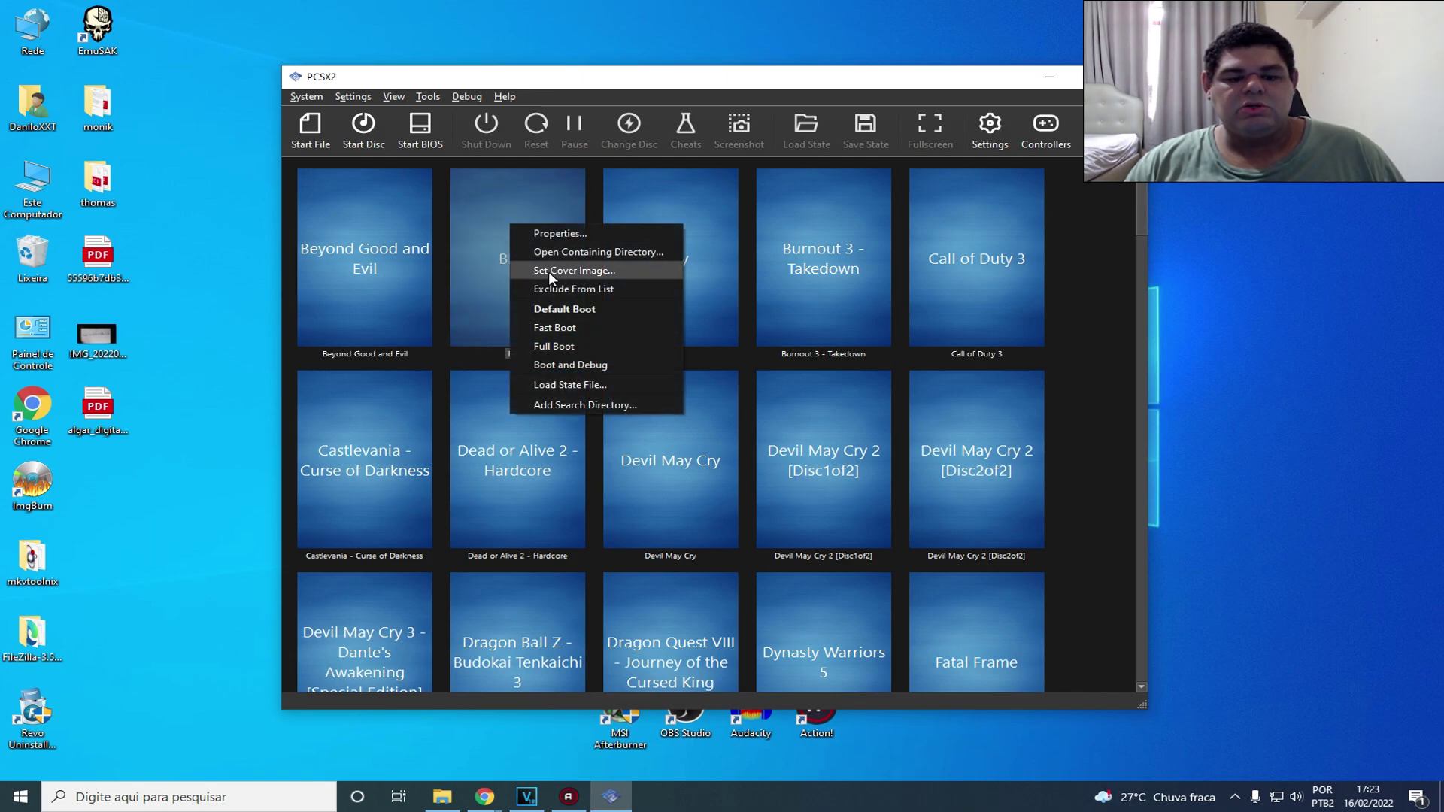
{"action": "left_click", "coordinate": [624, 272]}
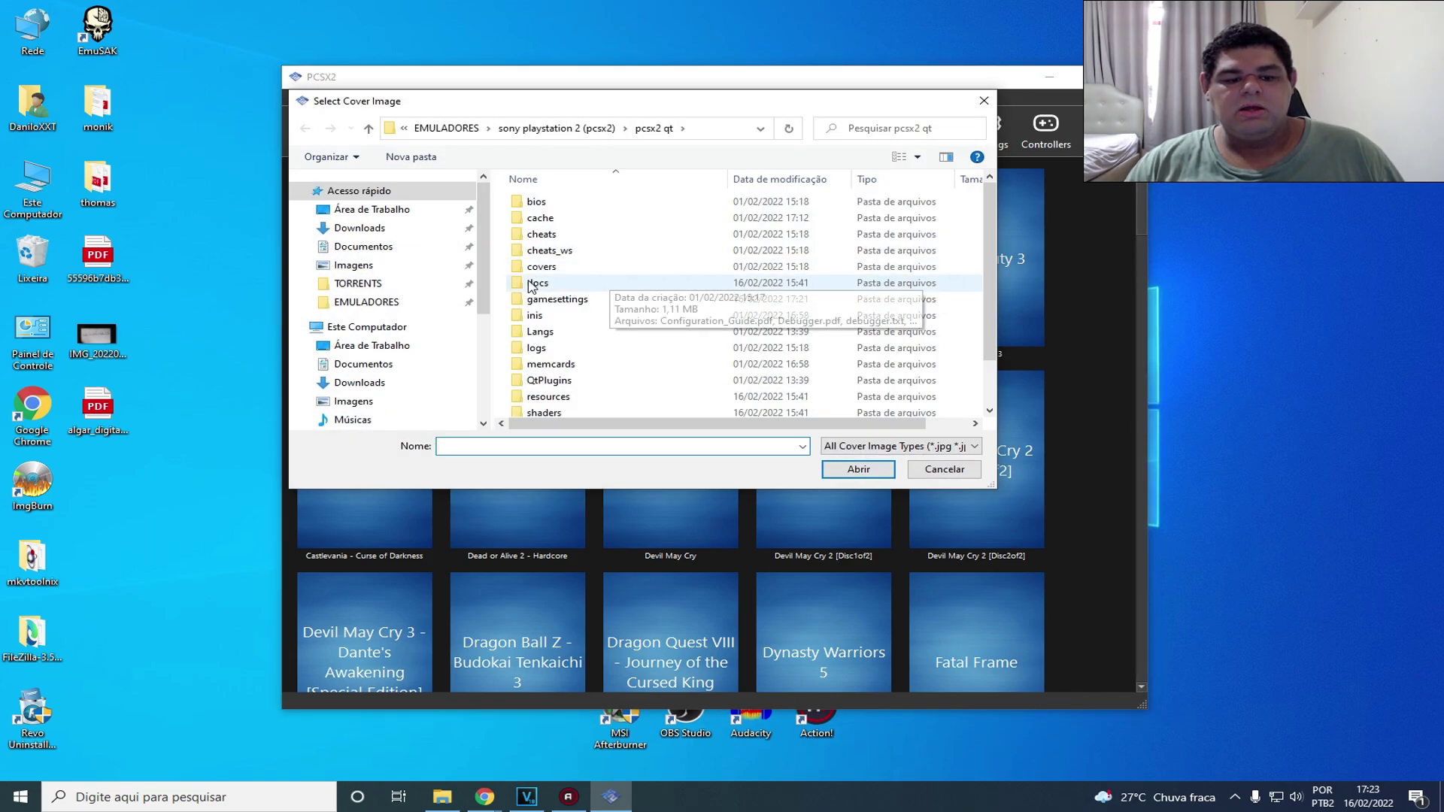
{"action": "scroll", "coordinate": [411, 314], "scroll_direction": "down", "scroll_amount": 5}
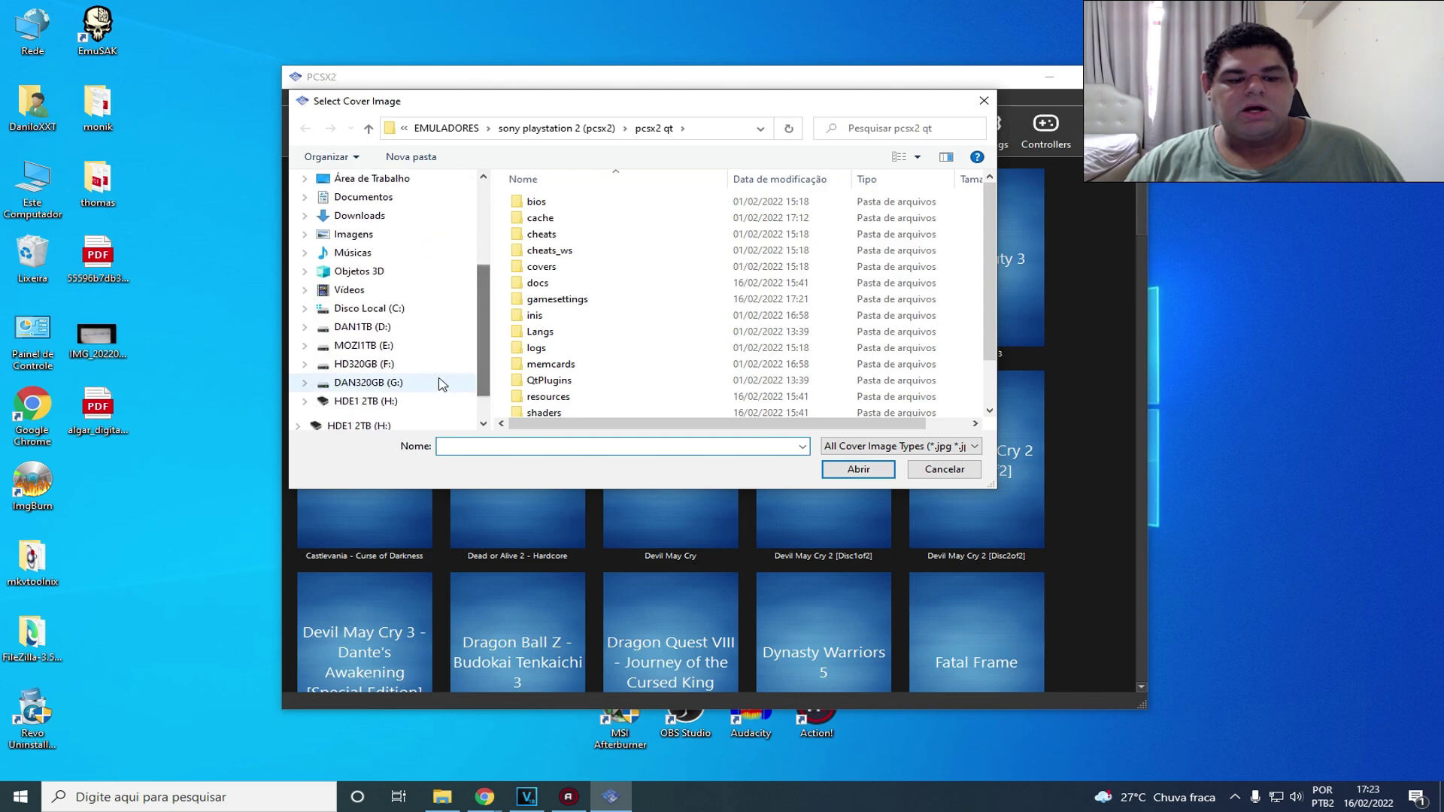
{"action": "left_click", "coordinate": [440, 366]}
{"action": "double_click", "coordinate": [589, 203]}
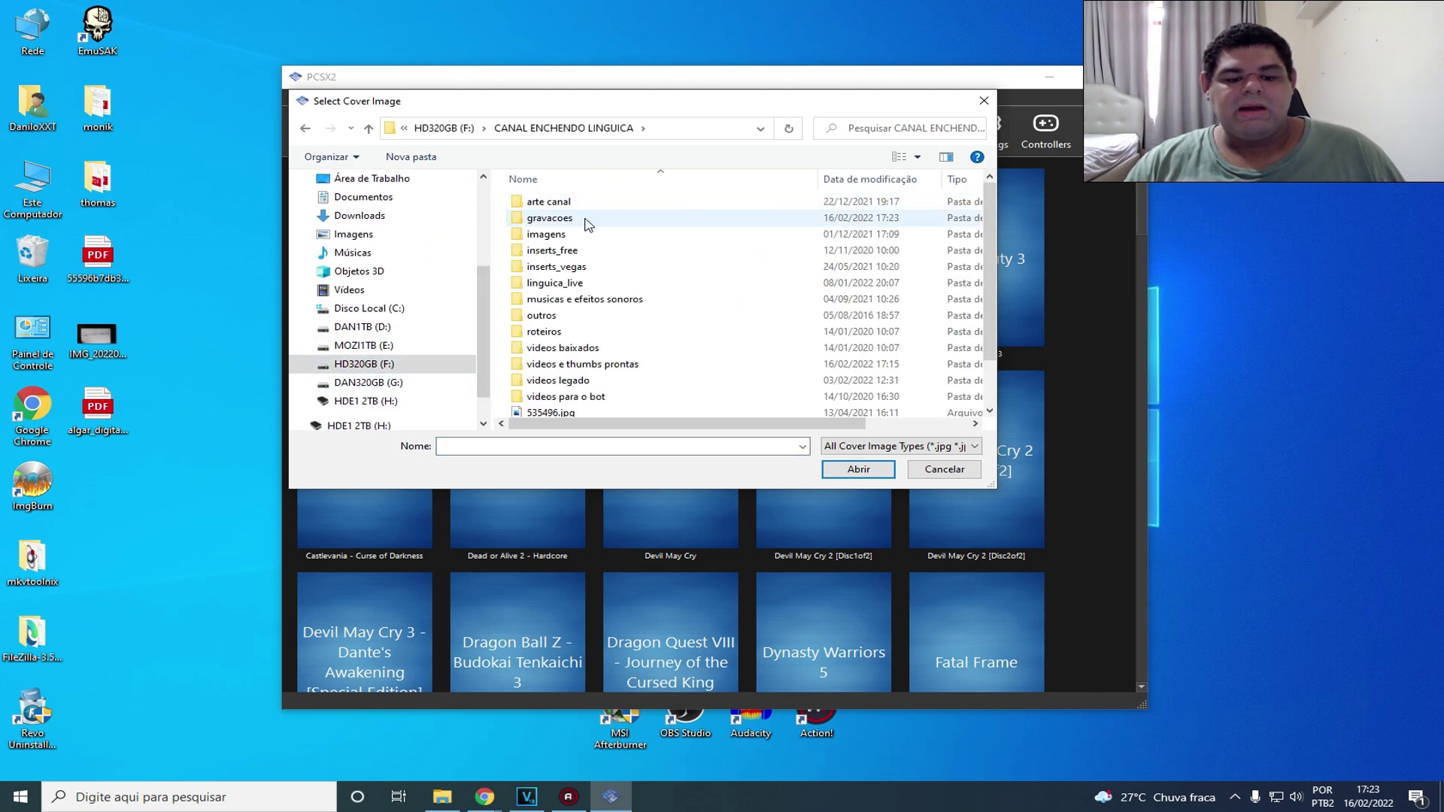
{"action": "double_click", "coordinate": [588, 219]}
{"action": "left_click", "coordinate": [589, 376]}
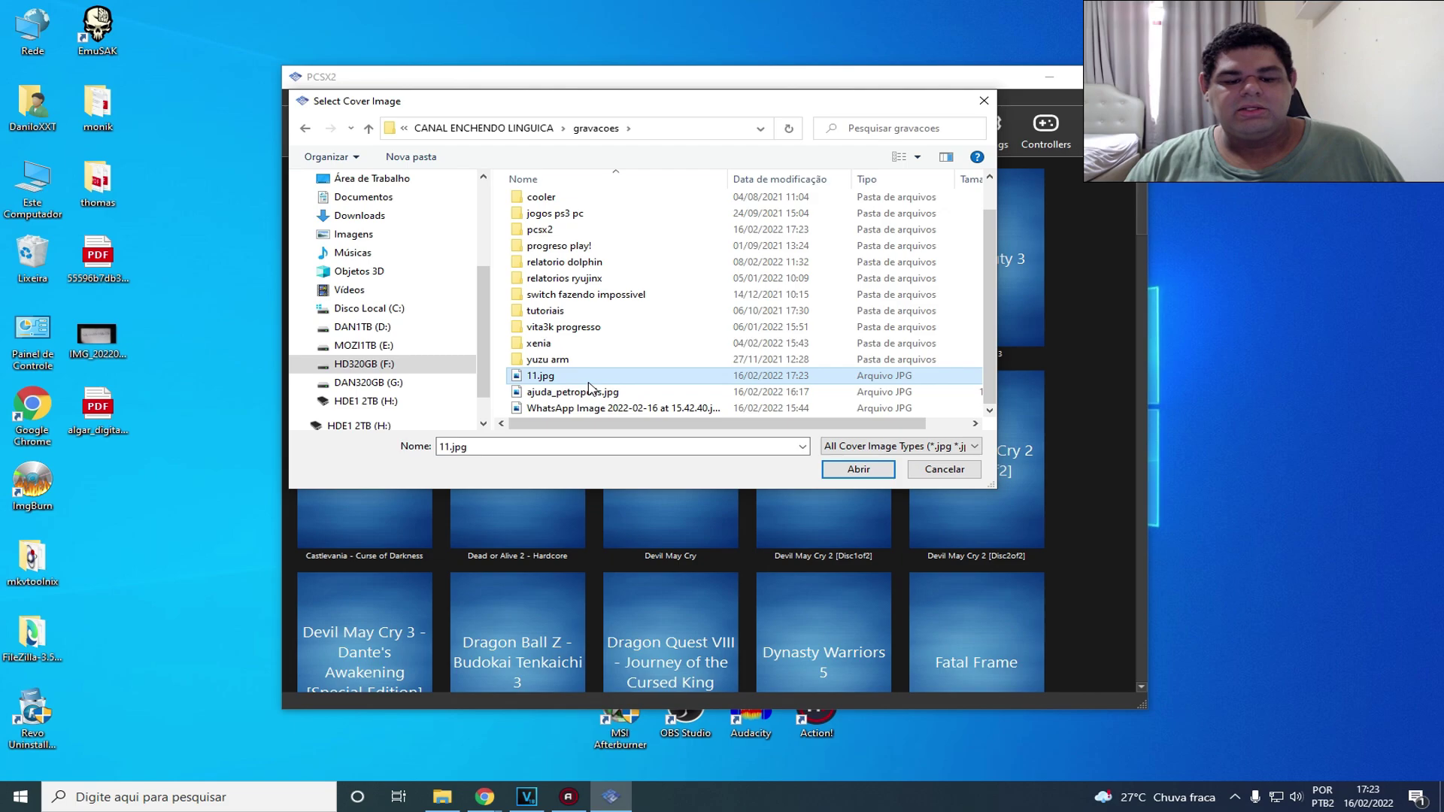
{"action": "double_click", "coordinate": [606, 378]}
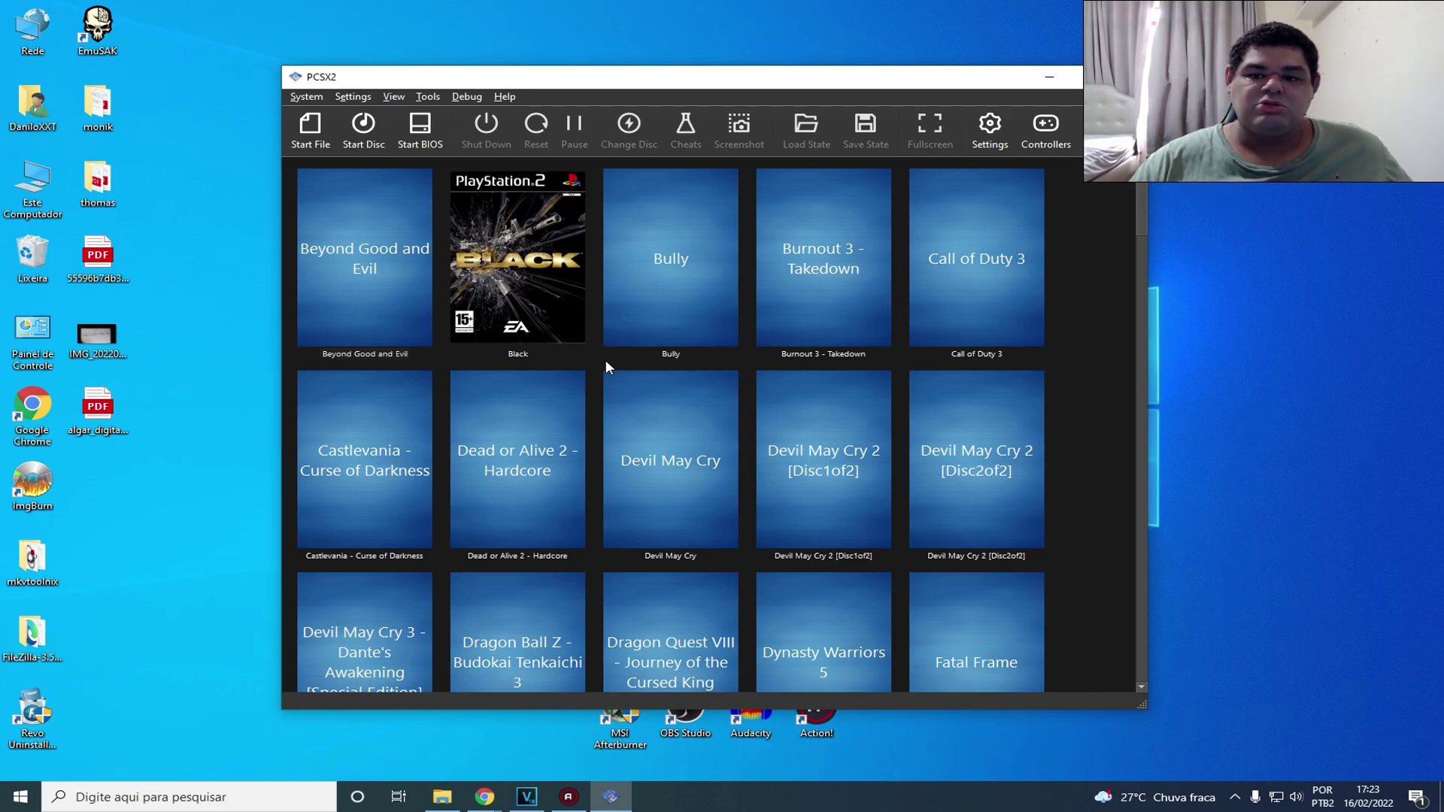
Maximize the PCSX2 window and browse the grid of games.
{"action": "left_click", "coordinate": [1096, 76]}
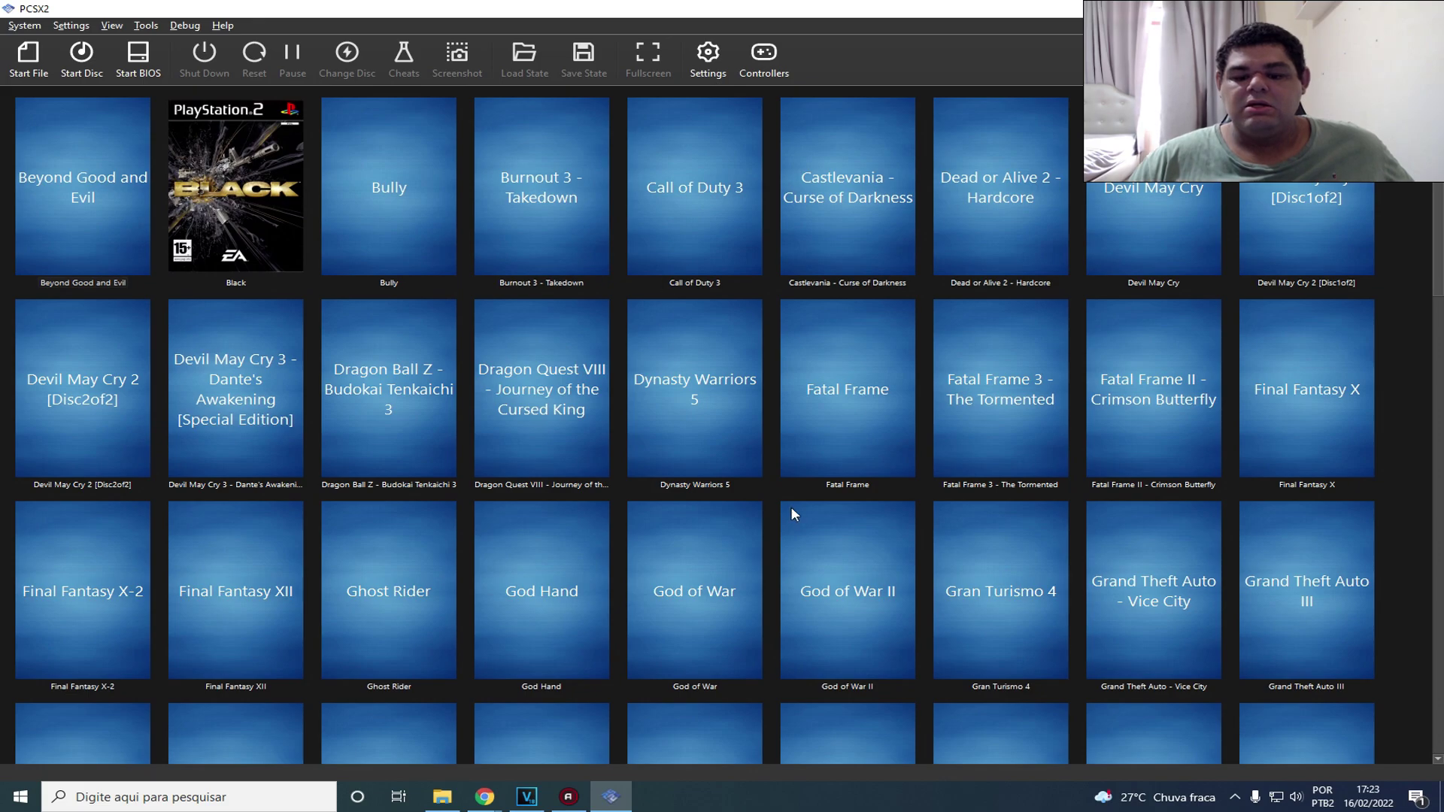
{"action": "scroll", "coordinate": [791, 507], "scroll_direction": "down", "scroll_amount": 10}
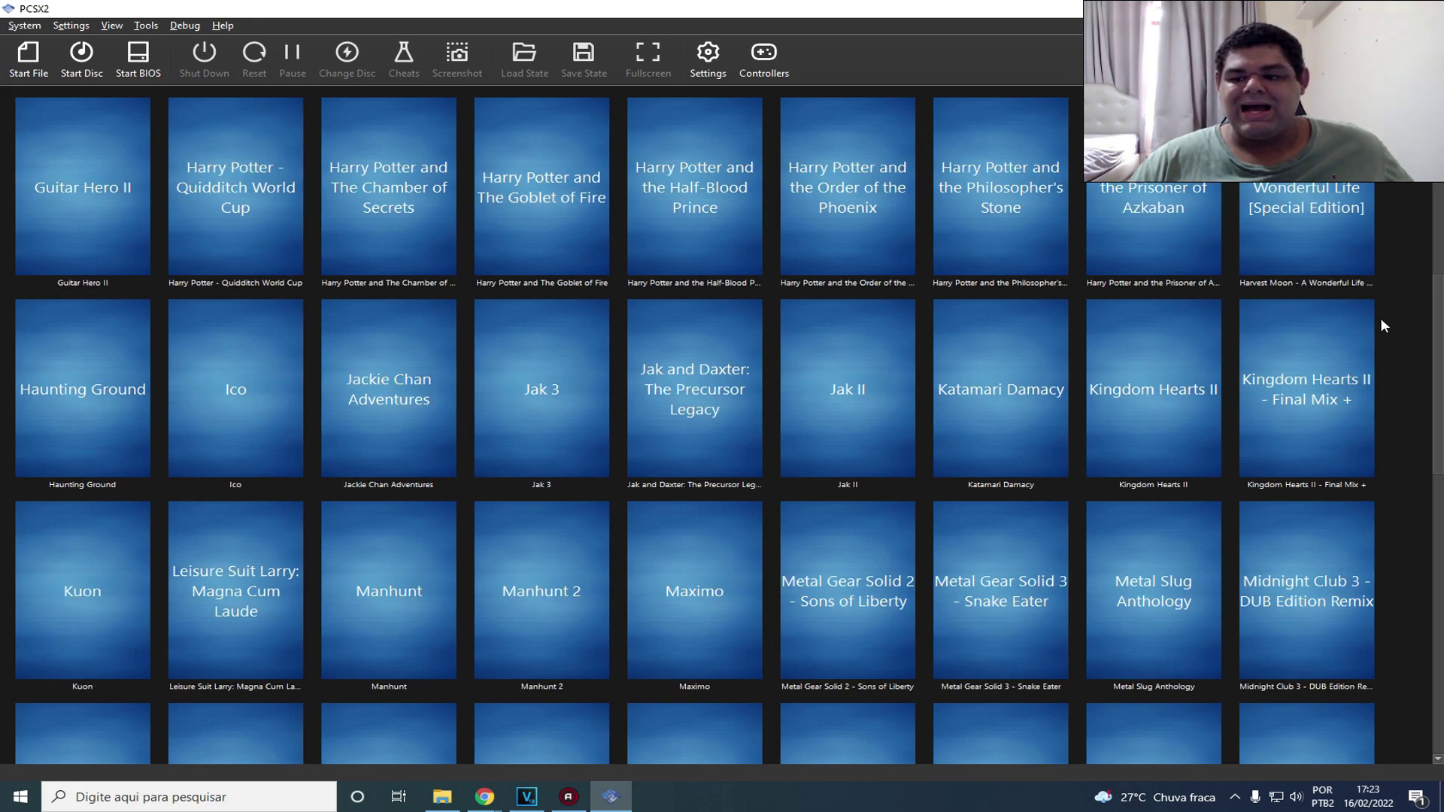
{"action": "scroll", "coordinate": [782, 268], "scroll_direction": "up", "scroll_amount": 10}
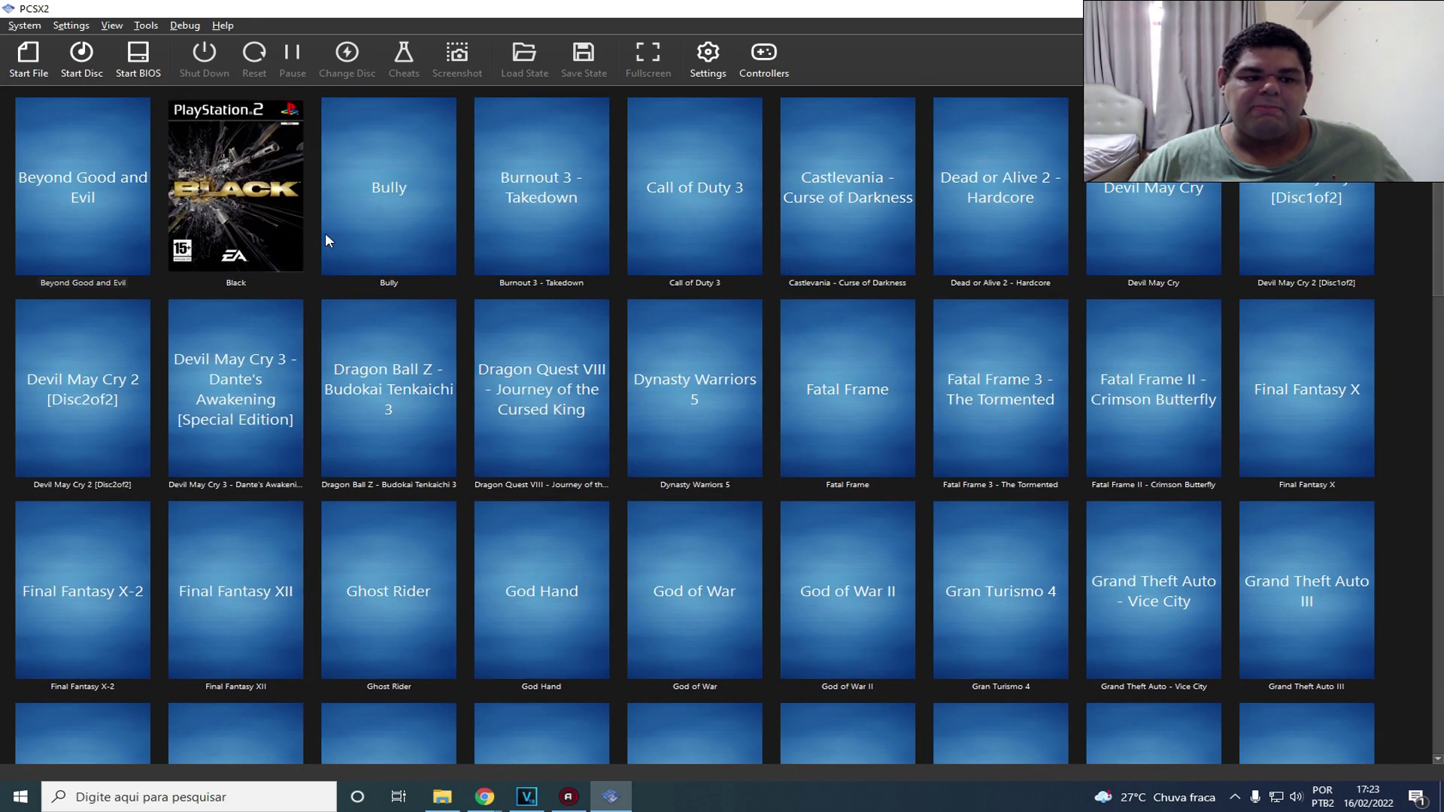
Review the individual settings pages in Black's properties from the grid, ending with Advanced System, and close the properties.
{"action": "left_click", "coordinate": [232, 242]}
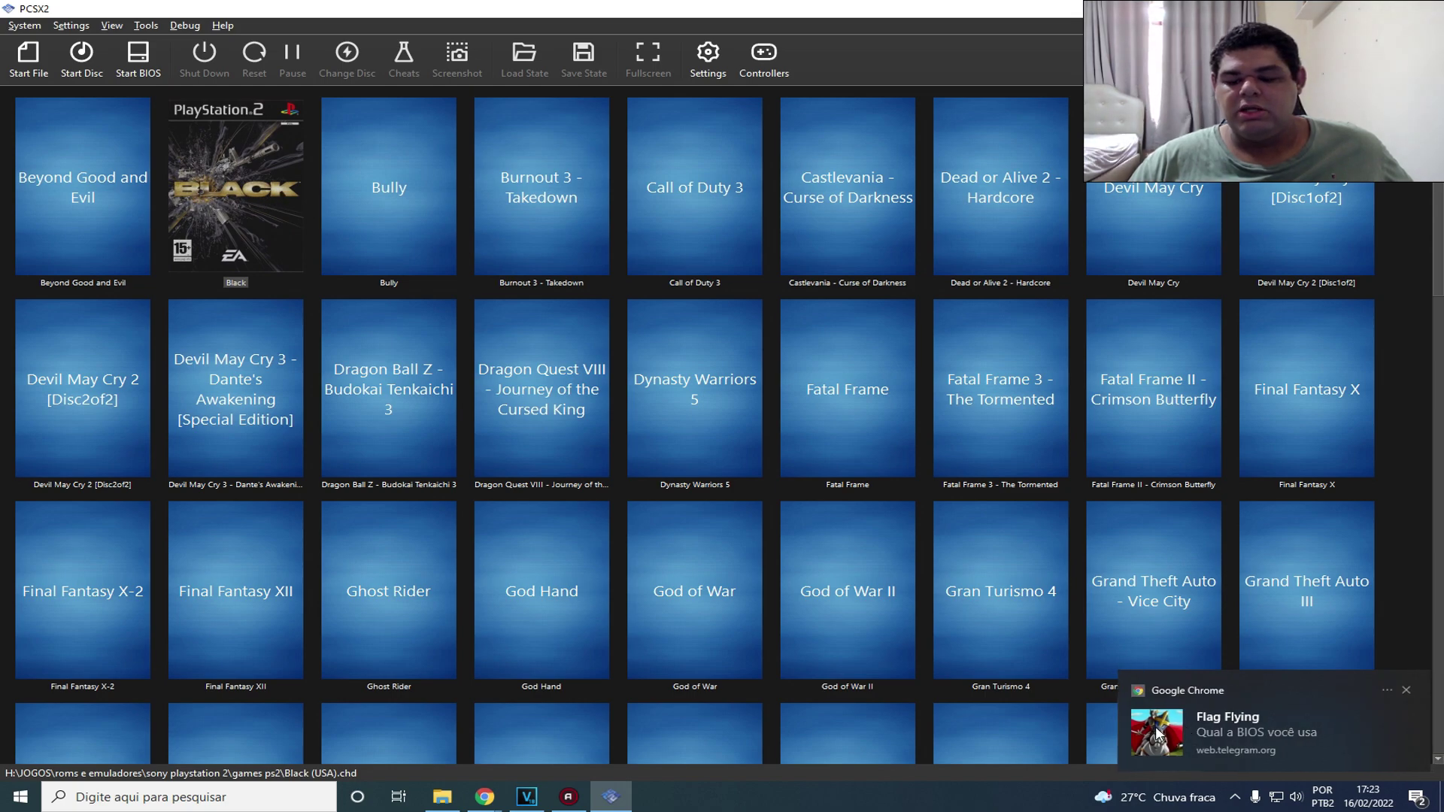
{"action": "right_click", "coordinate": [238, 191]}
{"action": "left_click", "coordinate": [282, 197]}
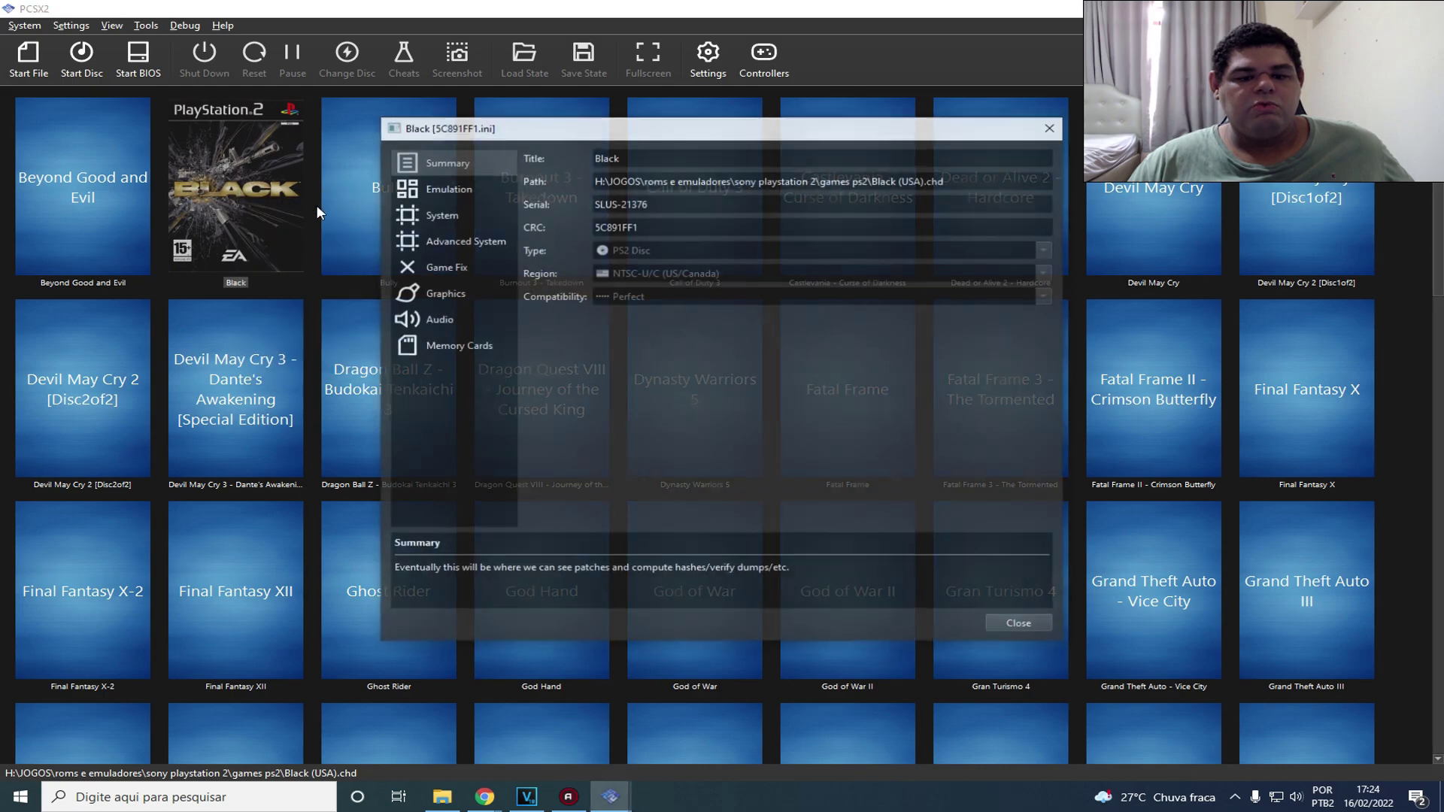
{"action": "left_click", "coordinate": [451, 214]}
{"action": "left_click", "coordinate": [450, 266]}
{"action": "left_click", "coordinate": [455, 293]}
{"action": "left_click", "coordinate": [453, 316]}
{"action": "left_click", "coordinate": [455, 345]}
{"action": "left_click", "coordinate": [459, 163]}
{"action": "left_click", "coordinate": [456, 190]}
{"action": "left_click", "coordinate": [455, 162]}
{"action": "left_click", "coordinate": [453, 216]}
{"action": "left_click", "coordinate": [453, 241]}
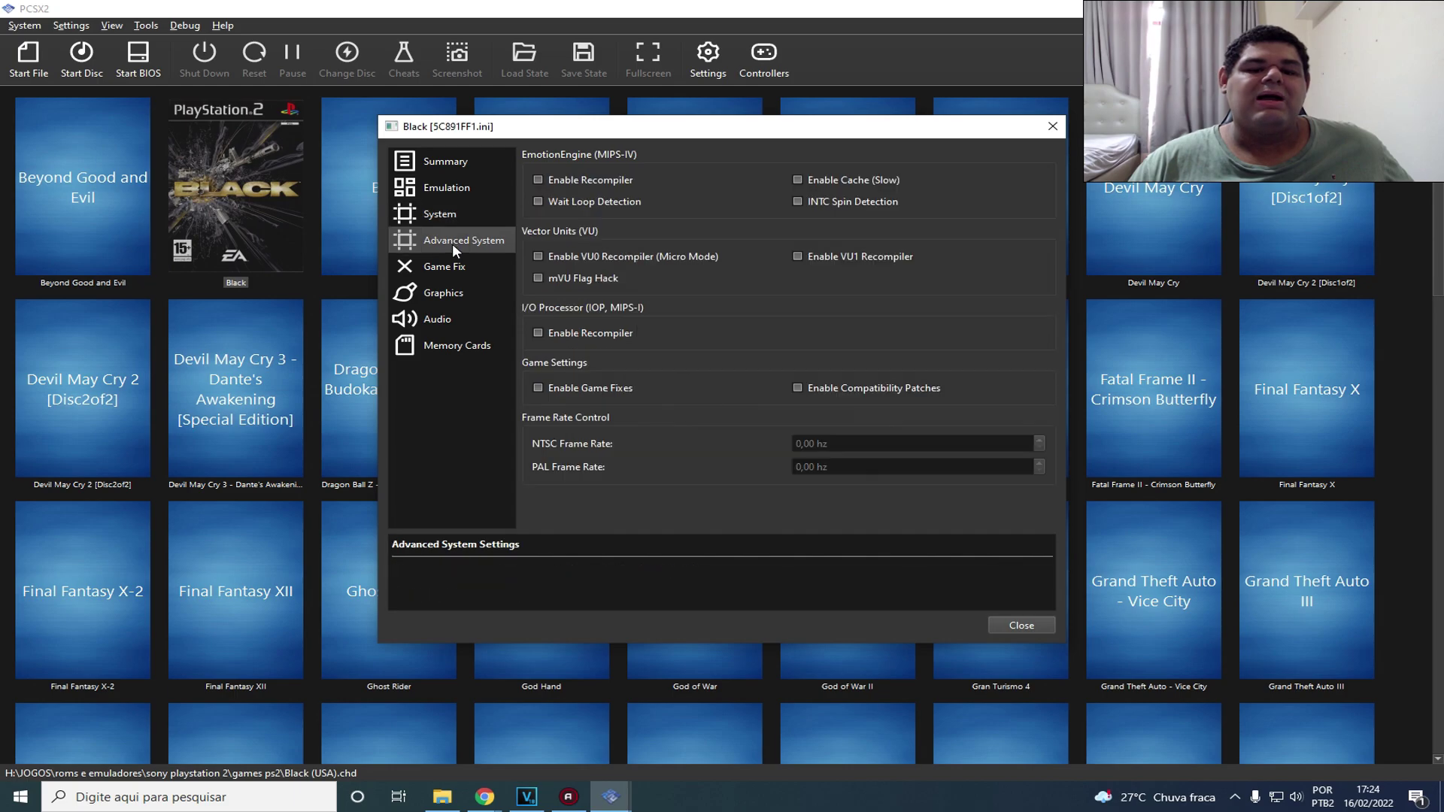
{"action": "left_click", "coordinate": [1053, 126]}
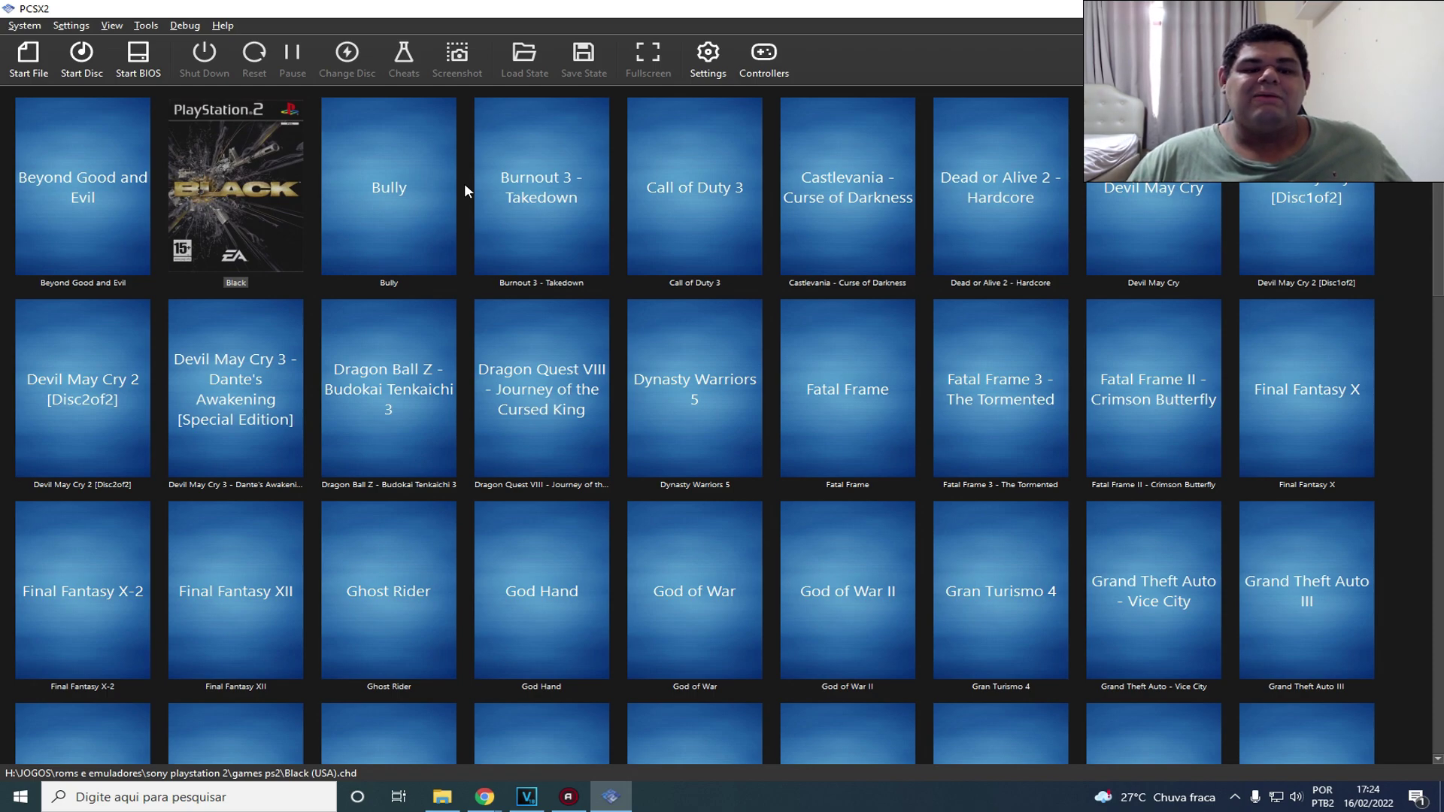
{"action": "left_click", "coordinate": [463, 191]}
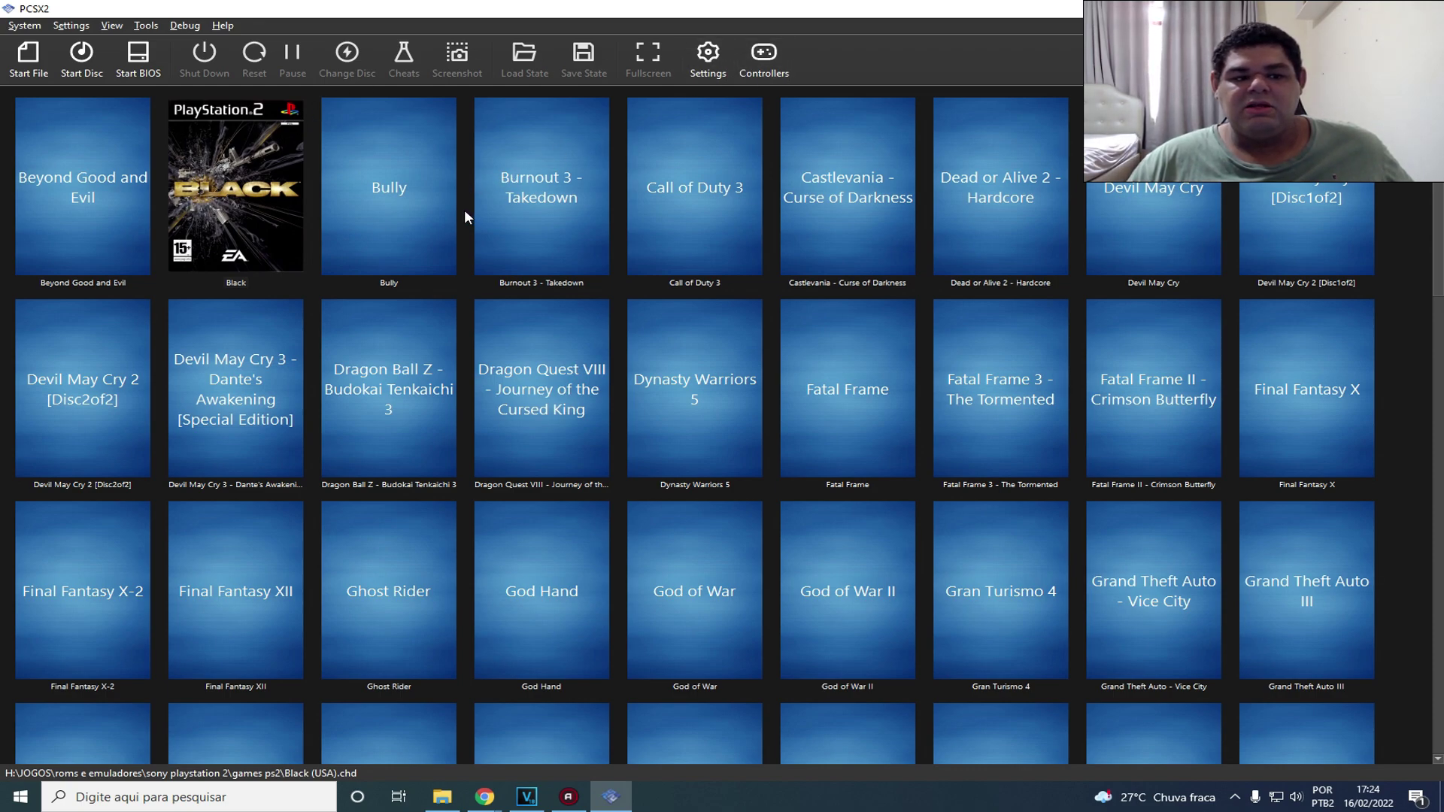
Boot Black from the grid and lower the Windows system volume.
{"action": "double_click", "coordinate": [213, 208]}
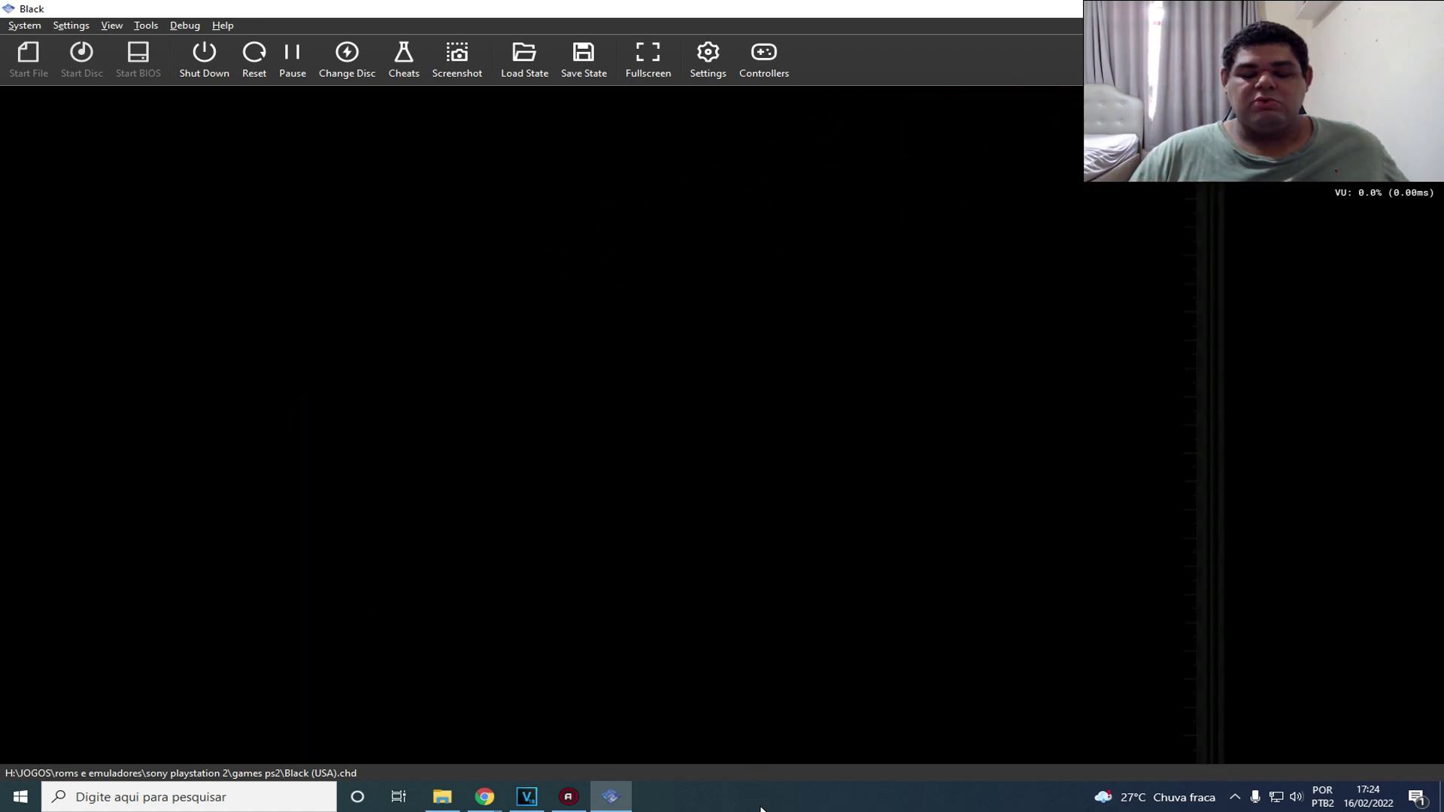
{"action": "left_click", "coordinate": [1296, 797]}
{"action": "left_click_drag", "start_coordinate": [1260, 760], "coordinate": [1218, 759]}
{"action": "left_click", "coordinate": [835, 748]}
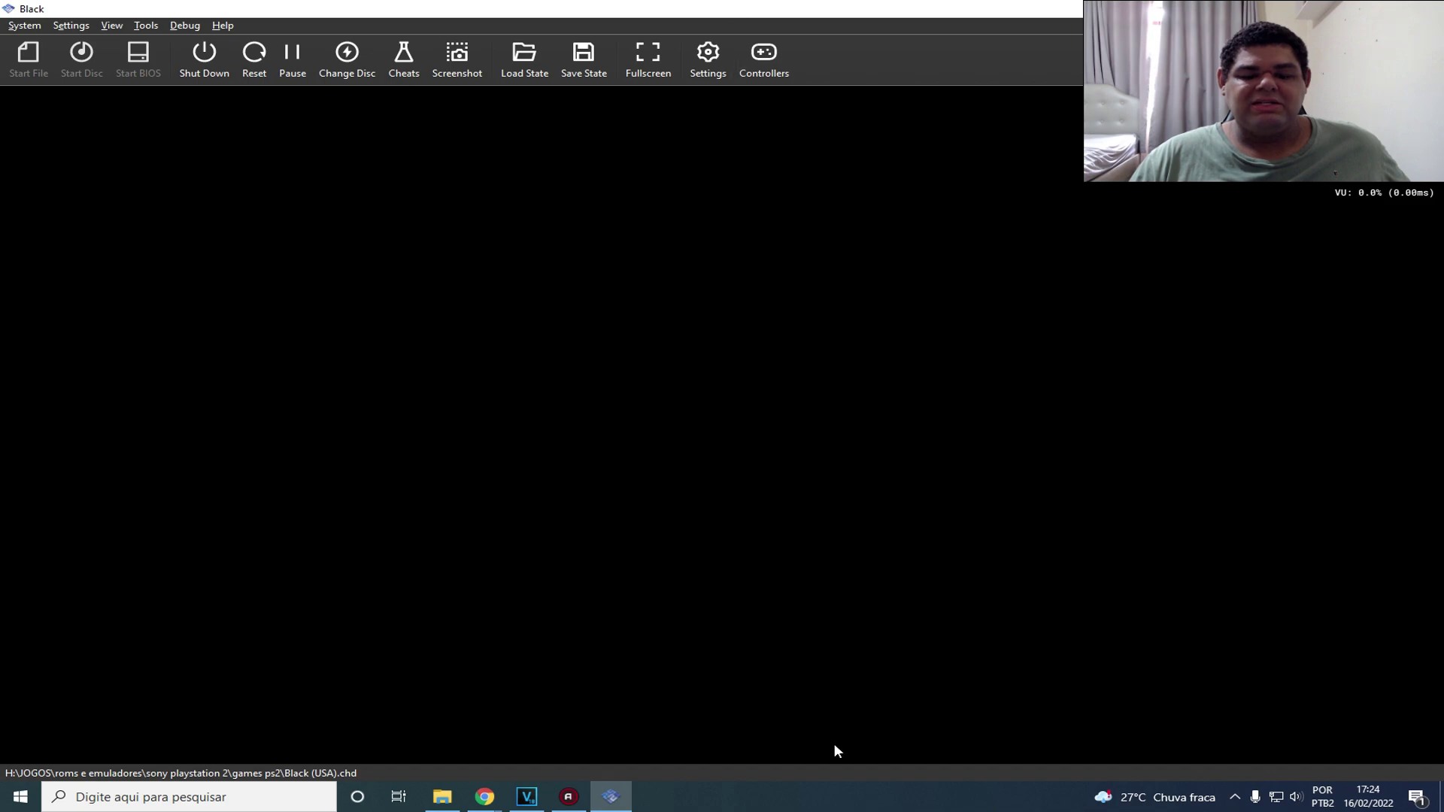